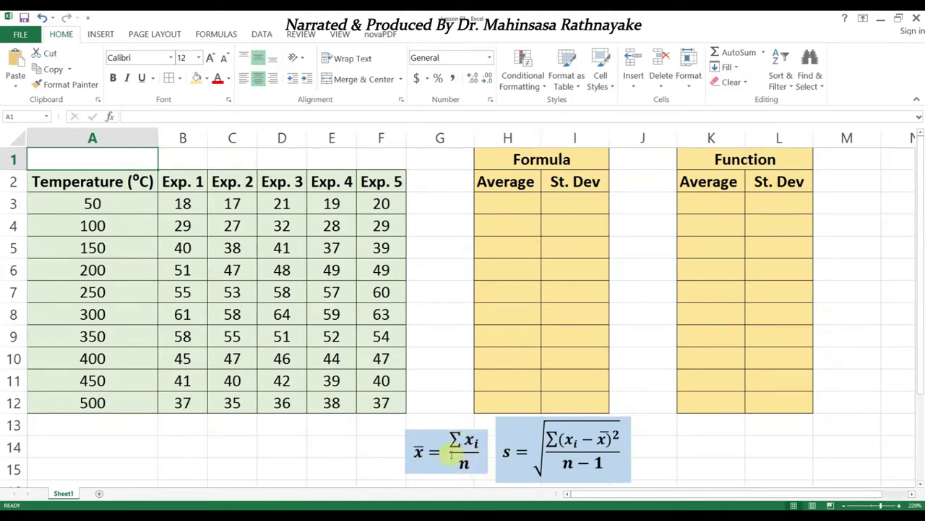
Count the five experiment values for 50 °C in cell G3 with =COUNT(B3:F3)
{"action": "left_click", "coordinate": [506, 207]}
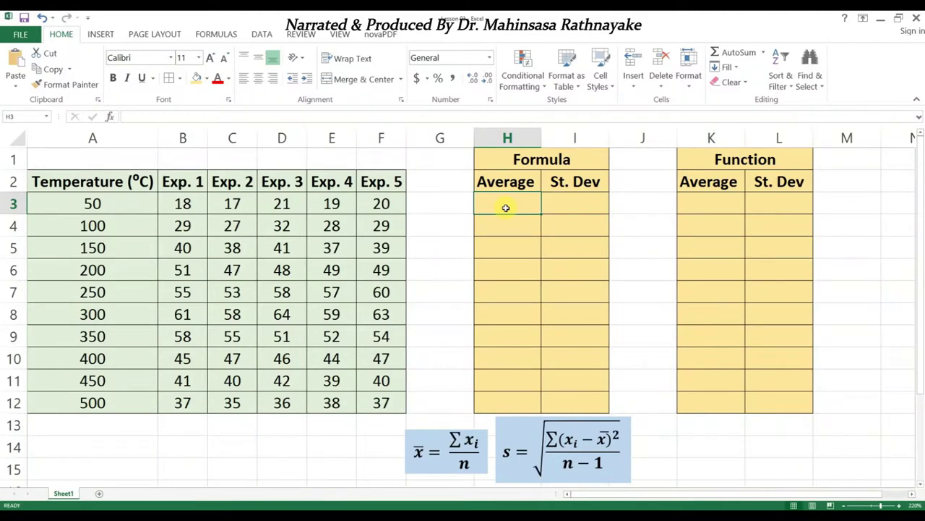
{"action": "left_click", "coordinate": [448, 204]}
{"action": "type", "text": "=count"}
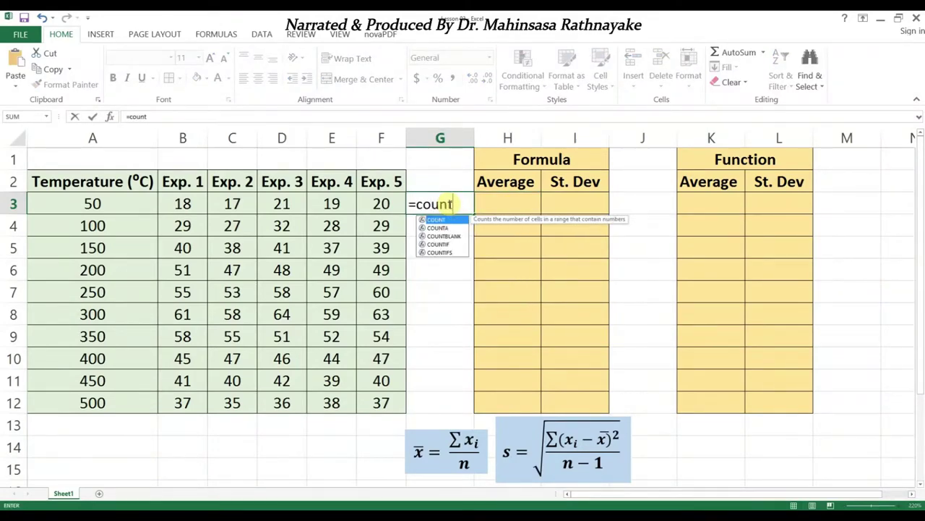
{"action": "type", "text": "("}
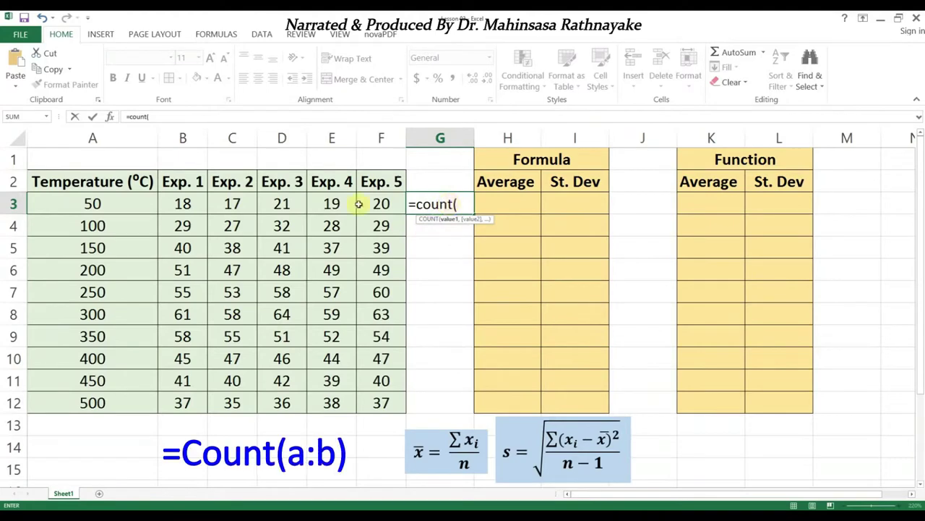
{"action": "left_click_drag", "start_coordinate": [186, 203], "coordinate": [373, 203]}
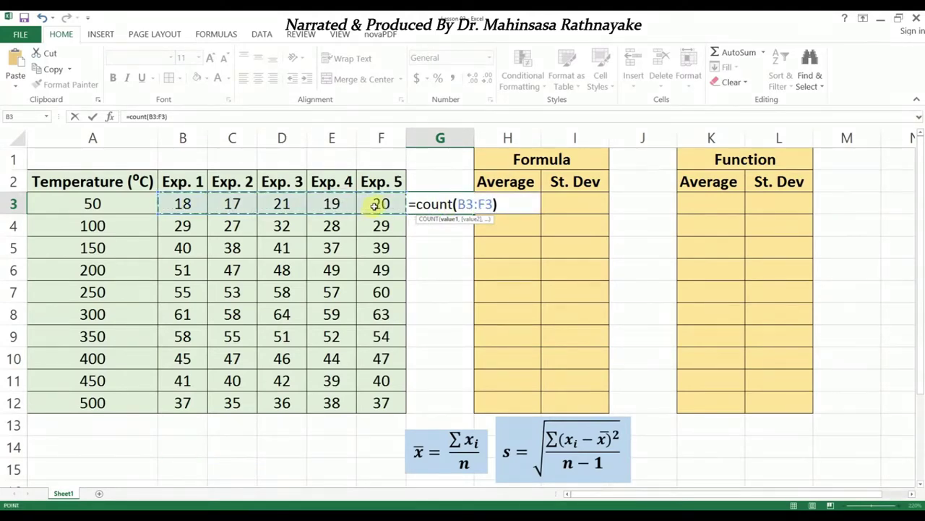
{"action": "key", "text": "Return"}
Enter =SUM(B3:F3)/COUNT(B3:F3) in H3 as the formula-based average and fill it down to H12
{"action": "key", "text": "Up"}
{"action": "key", "text": "Right"}
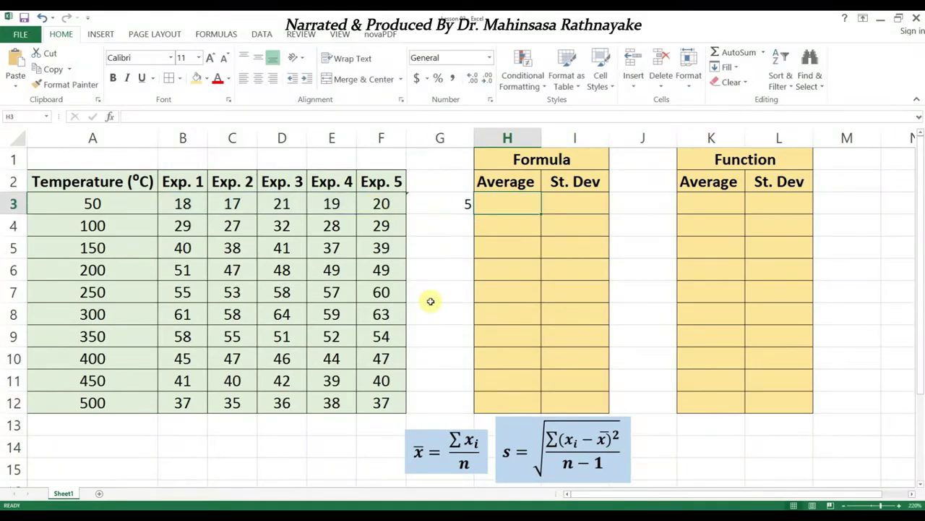
{"action": "type", "text": "="}
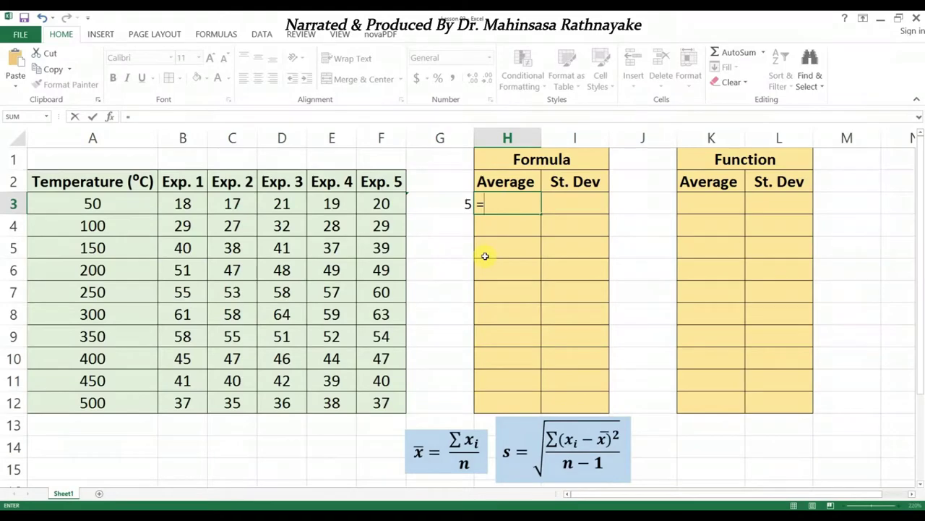
{"action": "type", "text": "Sum("}
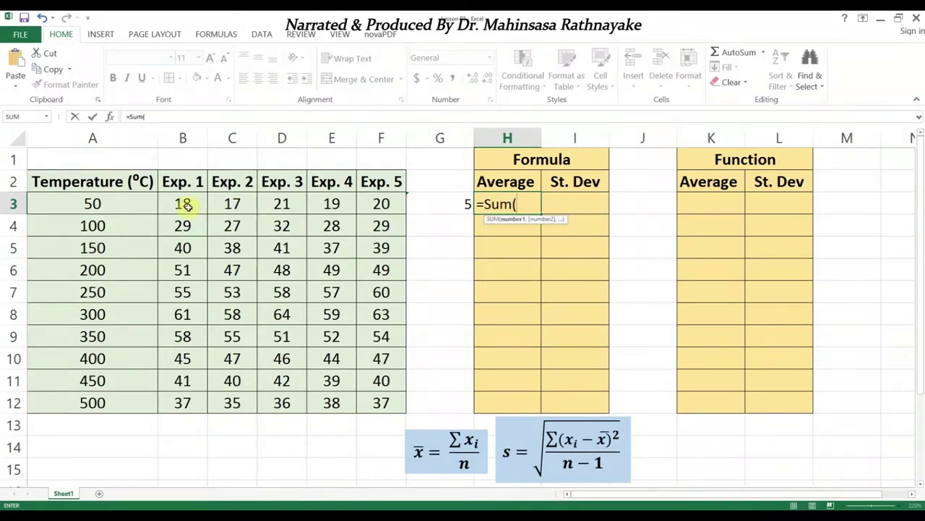
{"action": "left_click_drag", "start_coordinate": [187, 205], "coordinate": [366, 205]}
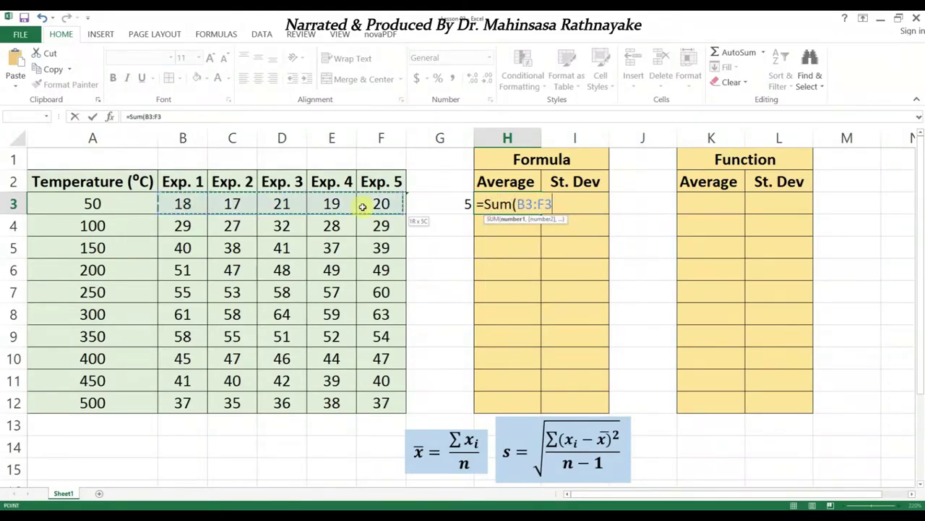
{"action": "type", "text": ")/c"}
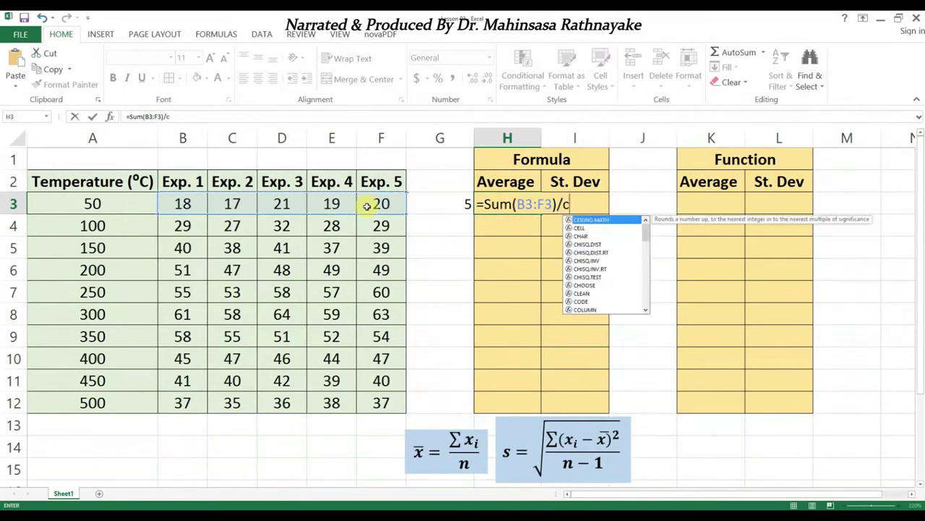
{"action": "type", "text": "ount("}
{"action": "left_click_drag", "start_coordinate": [187, 205], "coordinate": [367, 207]}
{"action": "key", "text": "Return"}
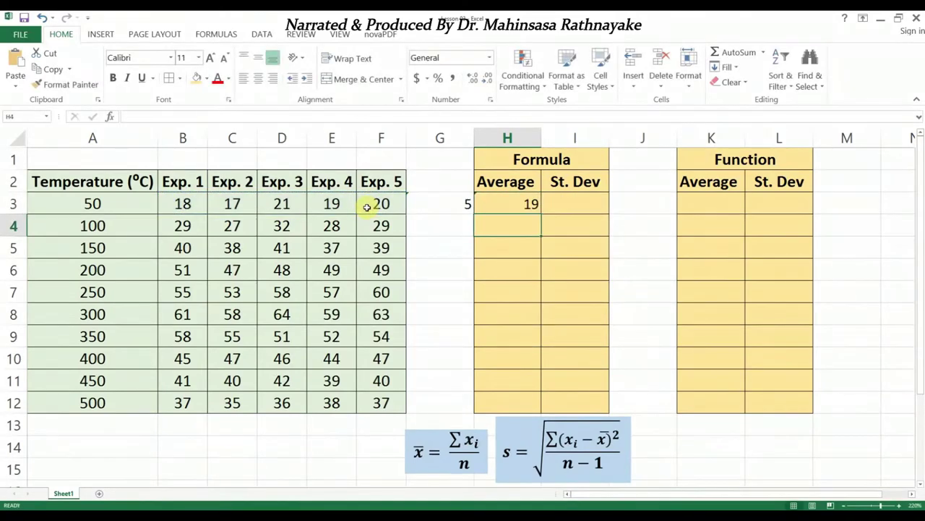
{"action": "left_click", "coordinate": [530, 205]}
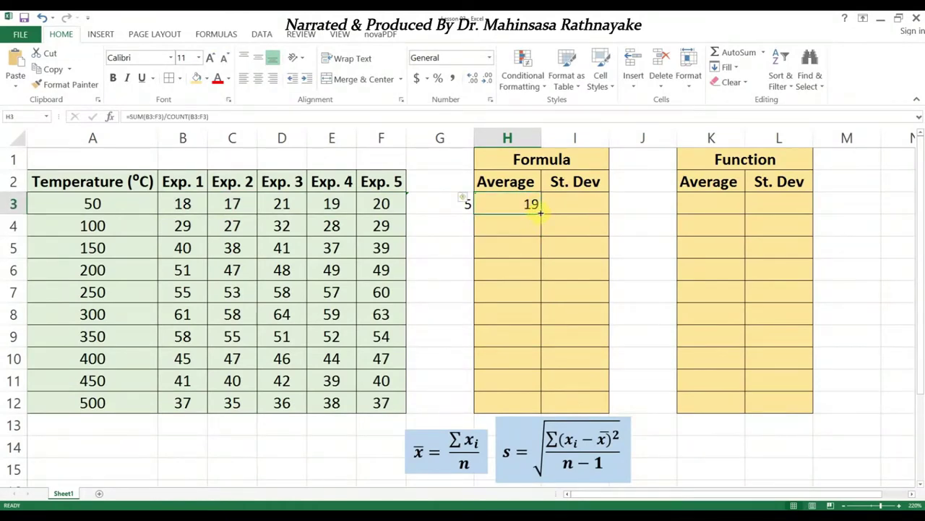
{"action": "left_click_drag", "start_coordinate": [541, 212], "coordinate": [535, 405]}
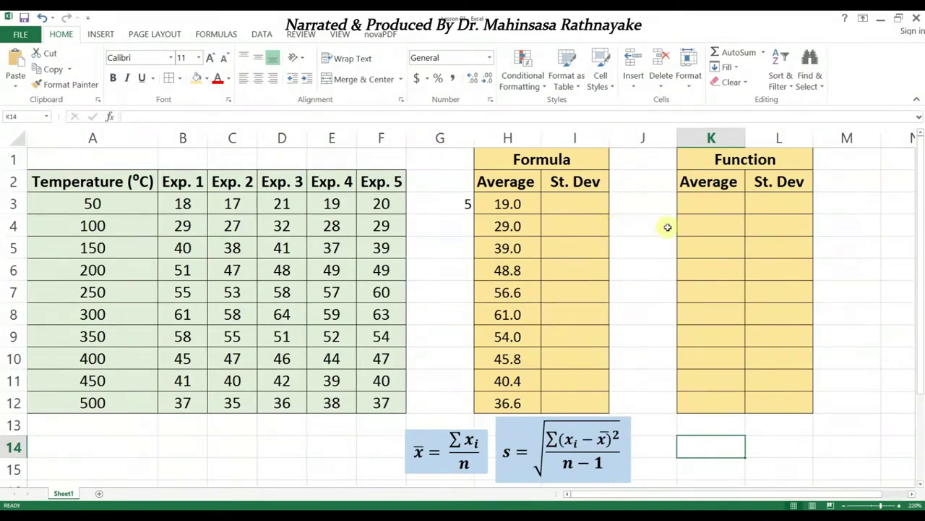
Enter =AVERAGE(B3:F3) in K3 under the Function heading and fill it down to K12
{"action": "left_click", "coordinate": [710, 202]}
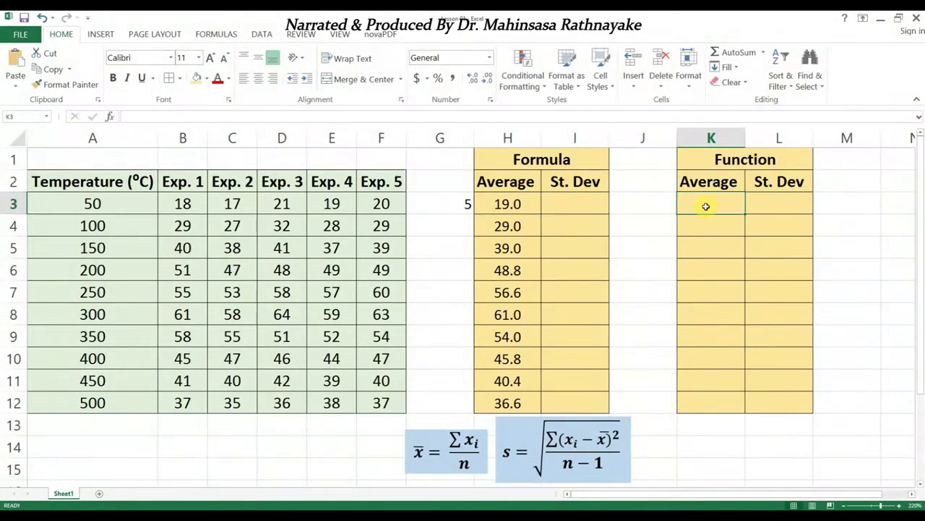
{"action": "double_click", "coordinate": [707, 206]}
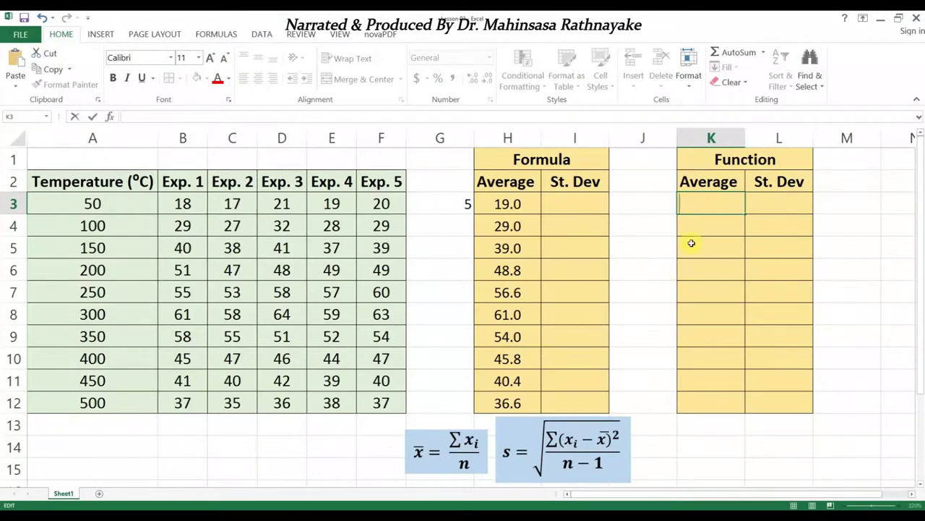
{"action": "key", "text": "Return"}
{"action": "key", "text": "Return"}
{"action": "left_click", "coordinate": [709, 210]}
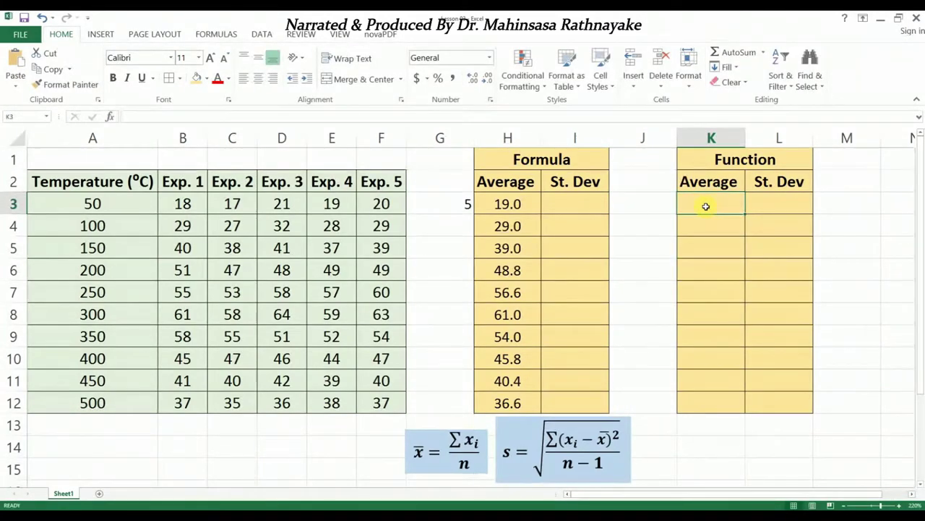
{"action": "type", "text": "=Average"}
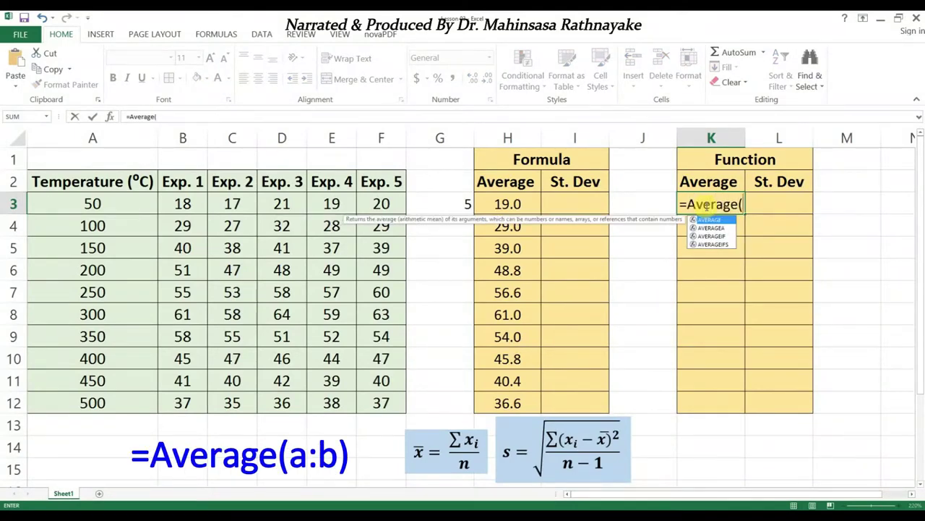
{"action": "type", "text": "("}
{"action": "left_click_drag", "start_coordinate": [183, 203], "coordinate": [353, 204]}
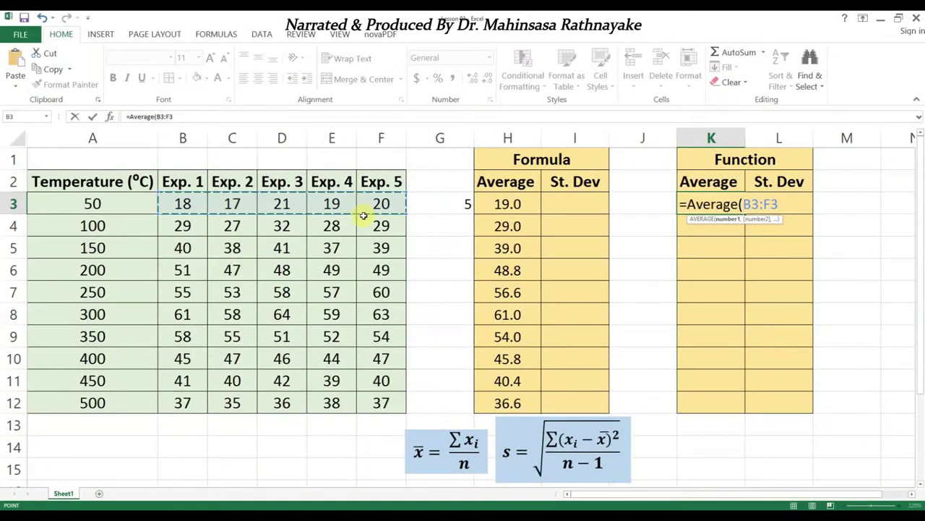
{"action": "key", "text": "Return"}
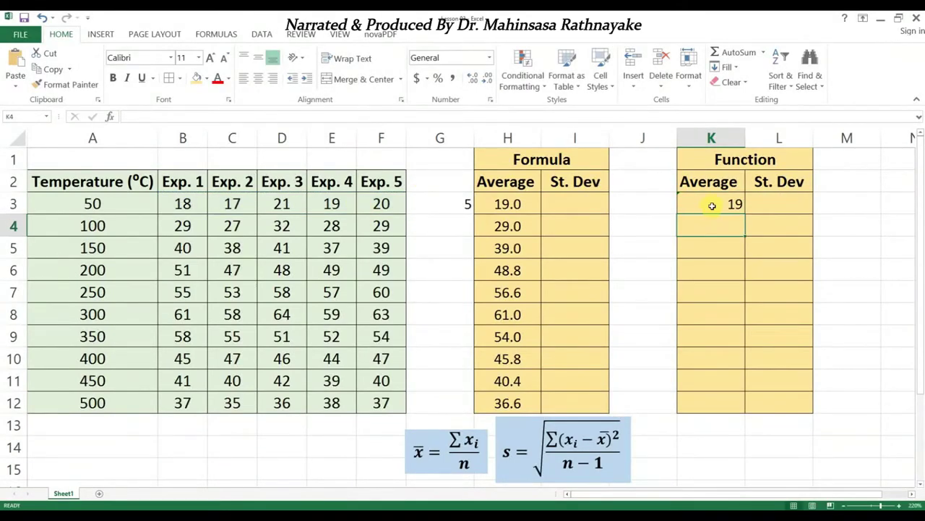
{"action": "left_click", "coordinate": [737, 208]}
{"action": "left_click_drag", "start_coordinate": [746, 214], "coordinate": [744, 407]}
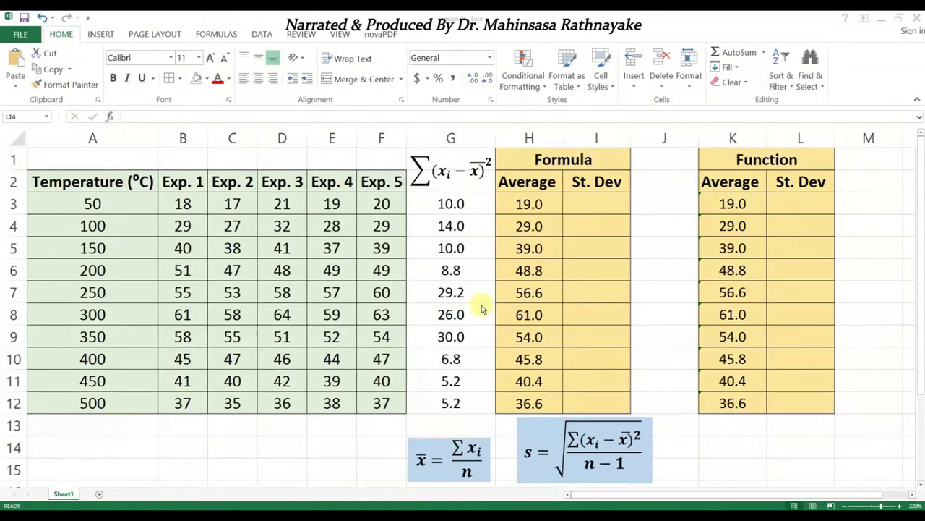
Enter =SQRT(G3/(COUNT(B3:F3)-1)) in I3 as the formula-based standard deviation and fill it down to I12
{"action": "left_click", "coordinate": [587, 206]}
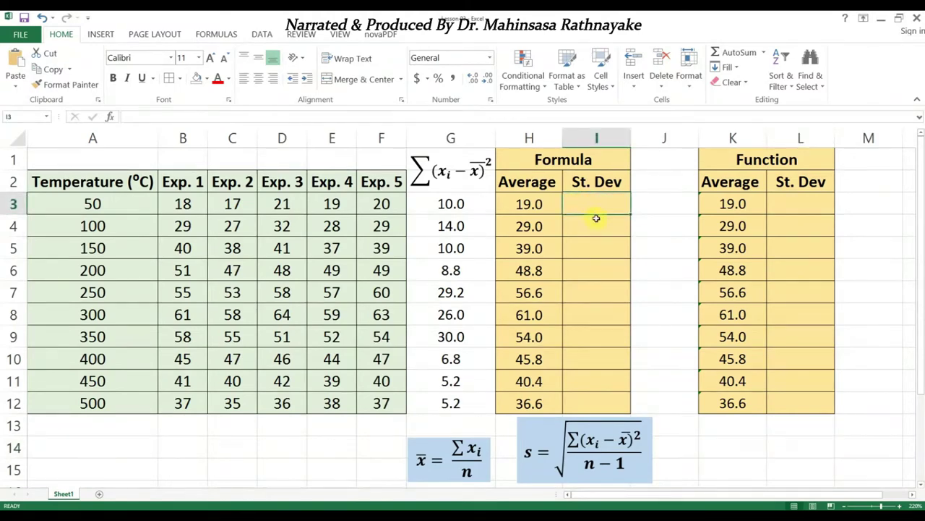
{"action": "type", "text": "="}
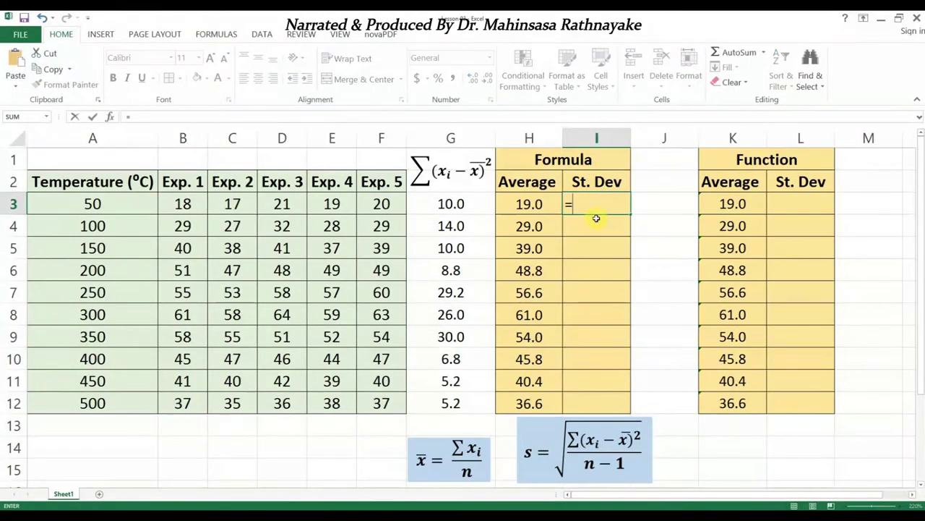
{"action": "type", "text": "sqrt("}
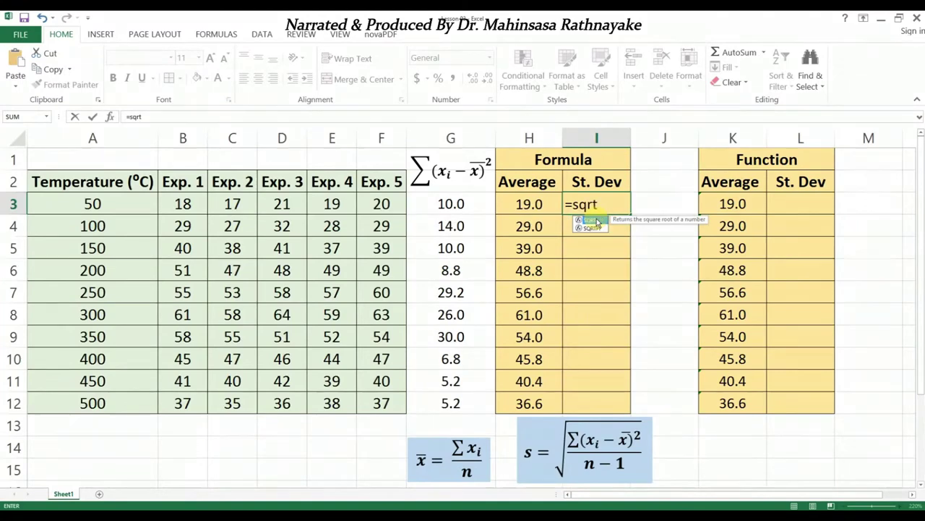
{"action": "left_click", "coordinate": [451, 205]}
{"action": "type", "text": "/("}
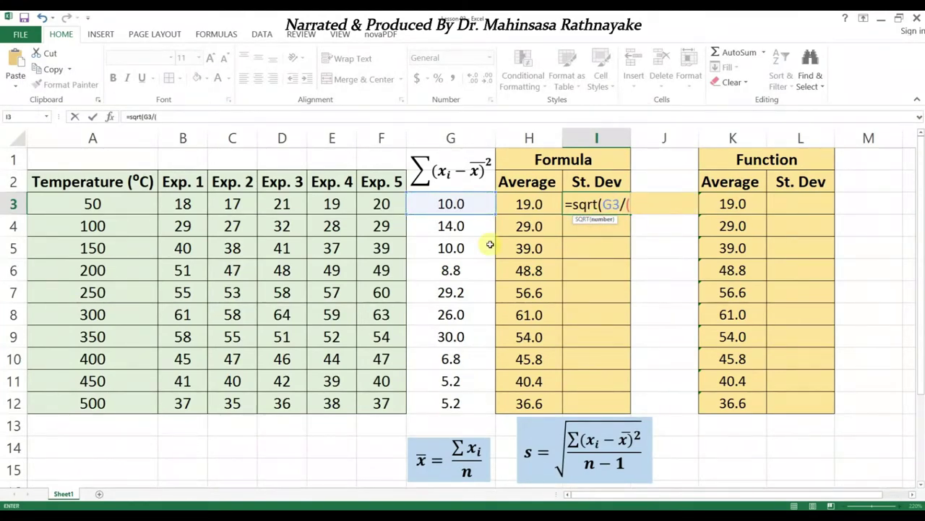
{"action": "type", "text": "Count("}
{"action": "left_click_drag", "start_coordinate": [183, 204], "coordinate": [381, 204]}
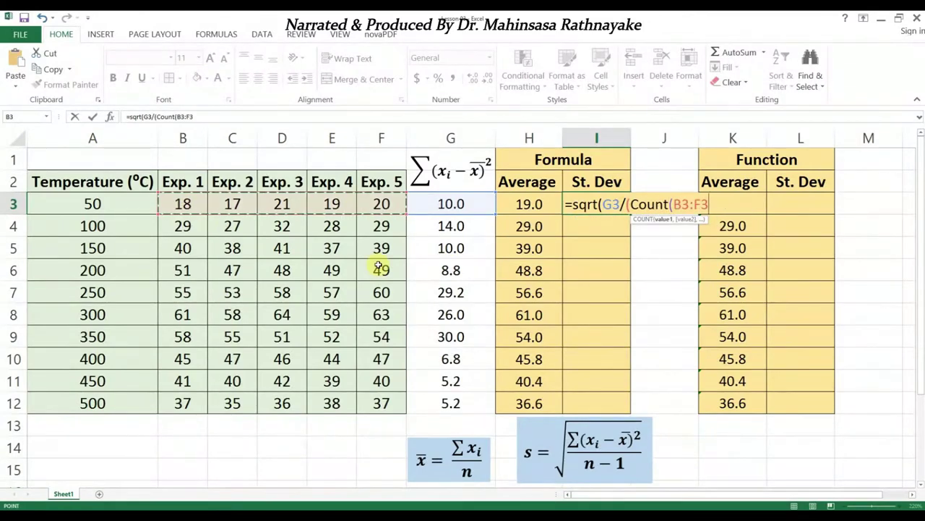
{"action": "type", "text": ")-1))"}
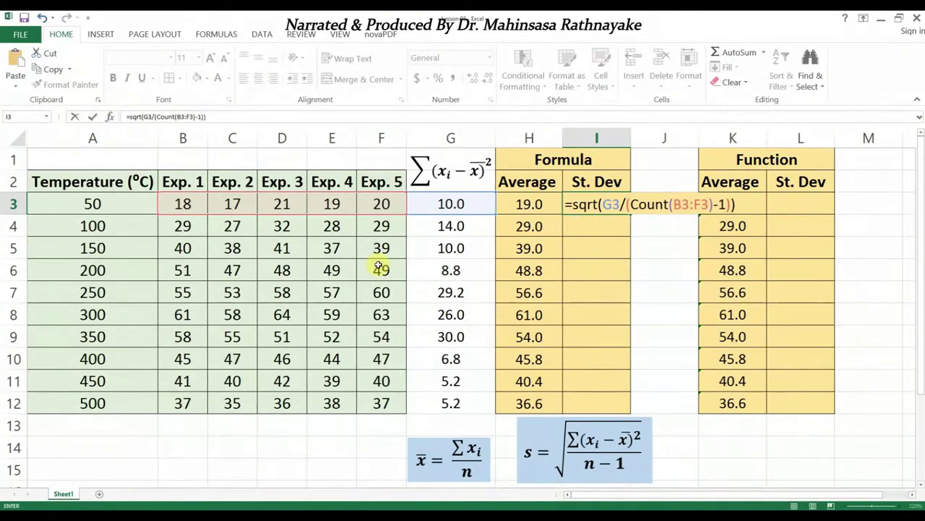
{"action": "key", "text": "Return"}
{"action": "left_click", "coordinate": [620, 206]}
{"action": "double_click", "coordinate": [630, 214]}
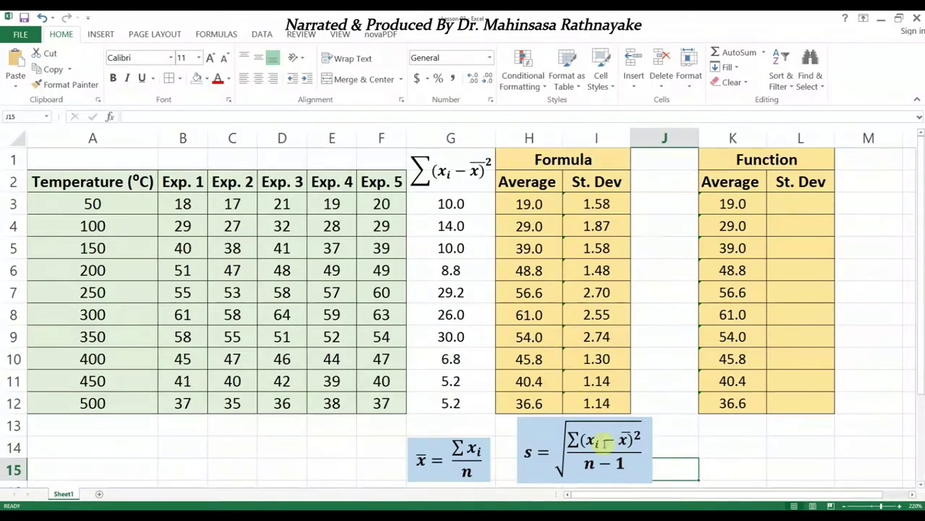
Enter =STDEV(B3:F3) in L3 under the Function heading and fill it down to L12
{"action": "left_click", "coordinate": [785, 204]}
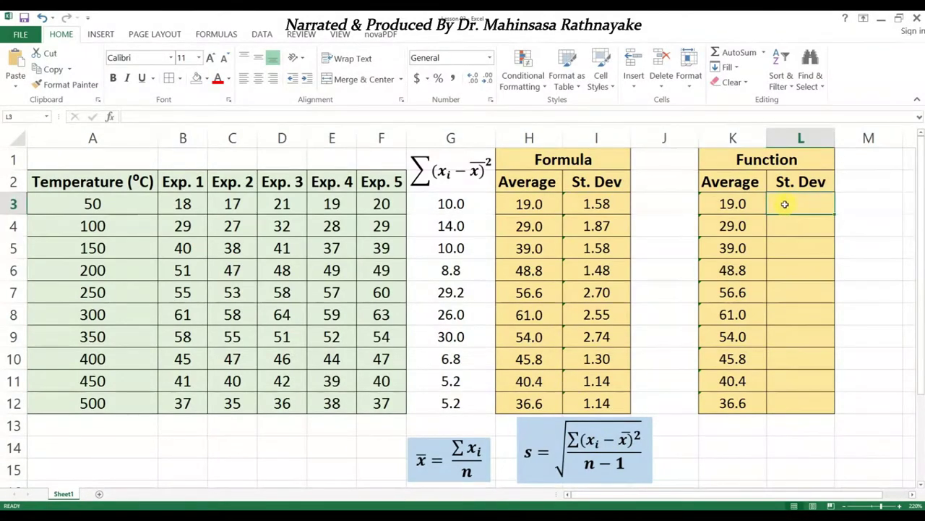
{"action": "type", "text": "=ST"}
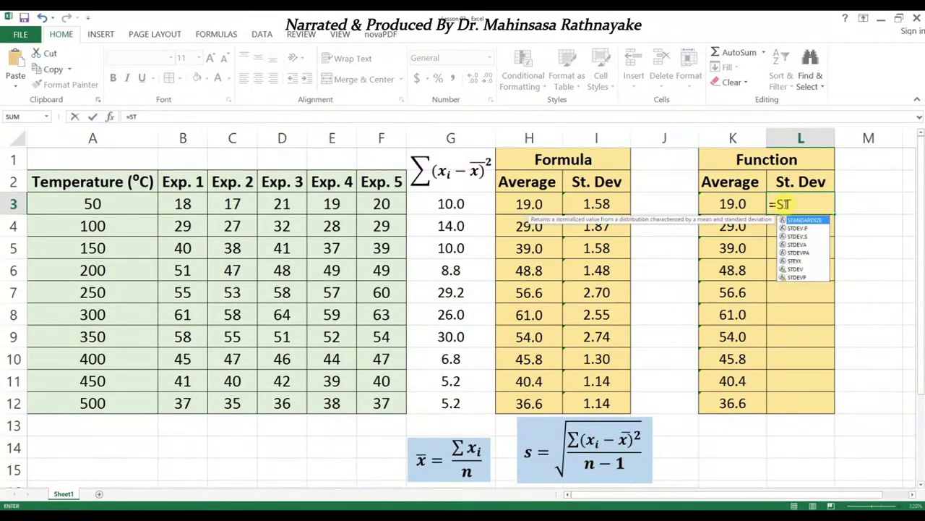
{"action": "type", "text": "DEV("}
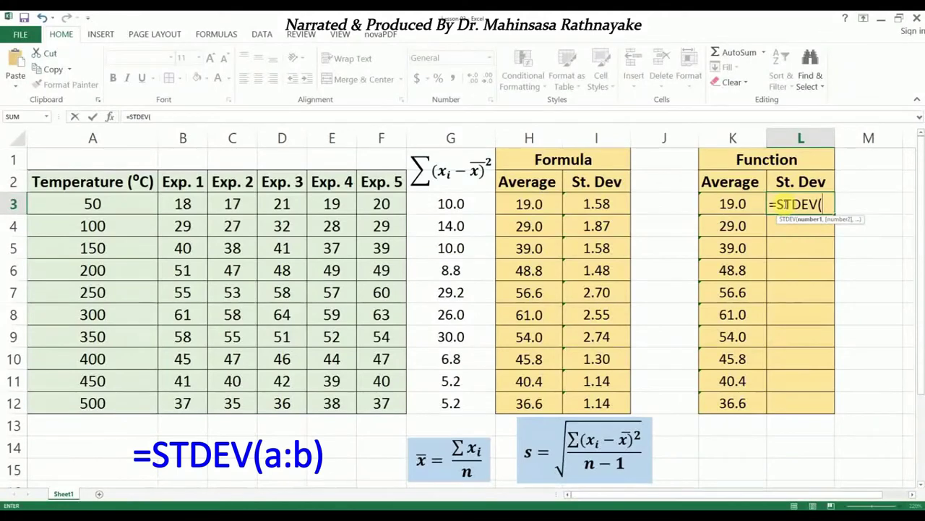
{"action": "left_click", "coordinate": [205, 206]}
{"action": "left_click_drag", "start_coordinate": [209, 206], "coordinate": [372, 207]}
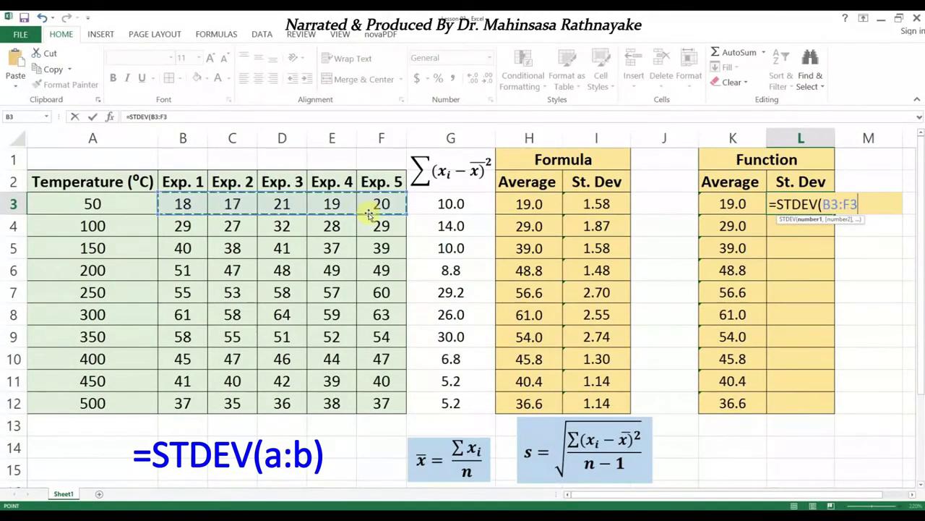
{"action": "key", "text": "Return"}
{"action": "left_click", "coordinate": [795, 202]}
{"action": "left_click_drag", "start_coordinate": [836, 214], "coordinate": [843, 406]}
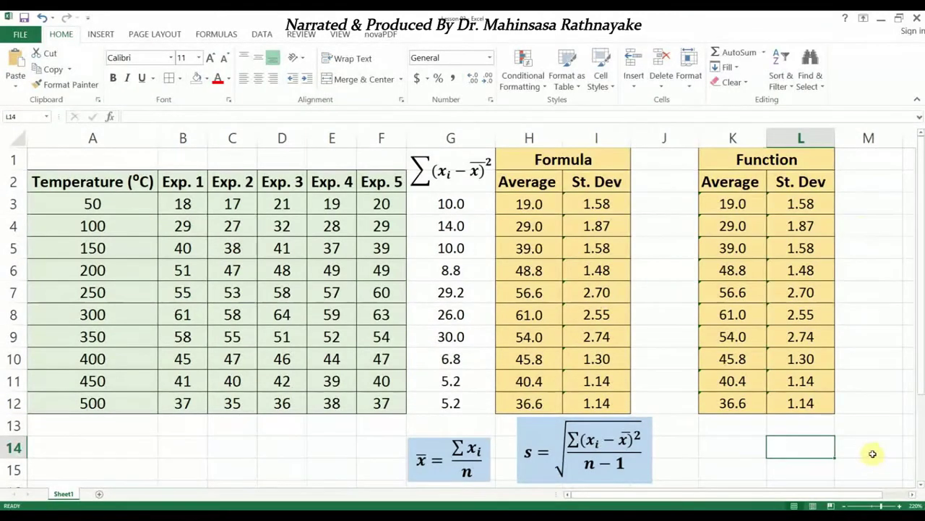
Insert a markers-only scatter chart of the formula Average (H2:H12) against Temperature (A2:A12) and shift it slightly up and left over the data
{"action": "left_click", "coordinate": [109, 195]}
{"action": "key", "text": "alt+n"}
{"action": "left_click", "coordinate": [105, 185]}
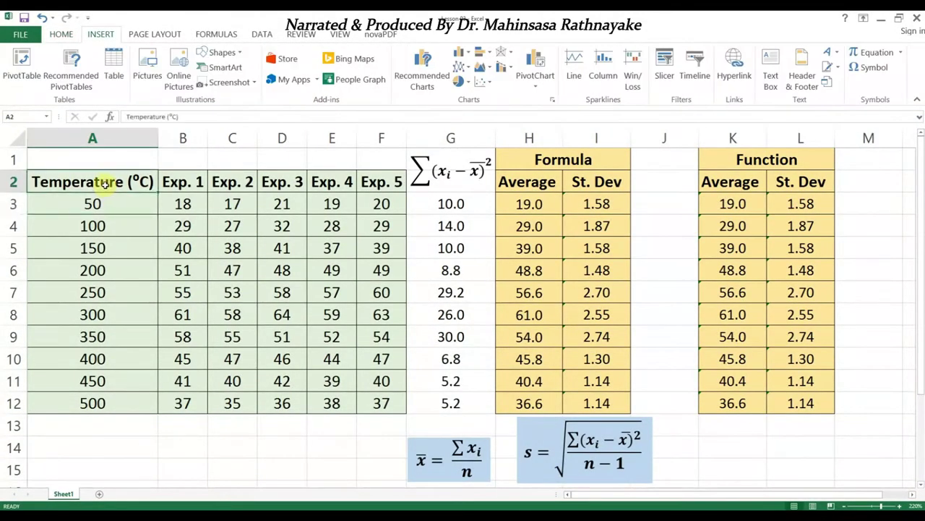
{"action": "left_click_drag", "start_coordinate": [105, 186], "coordinate": [102, 405]}
{"action": "left_click_drag", "start_coordinate": [549, 189], "coordinate": [533, 403]}
{"action": "left_click", "coordinate": [482, 81]}
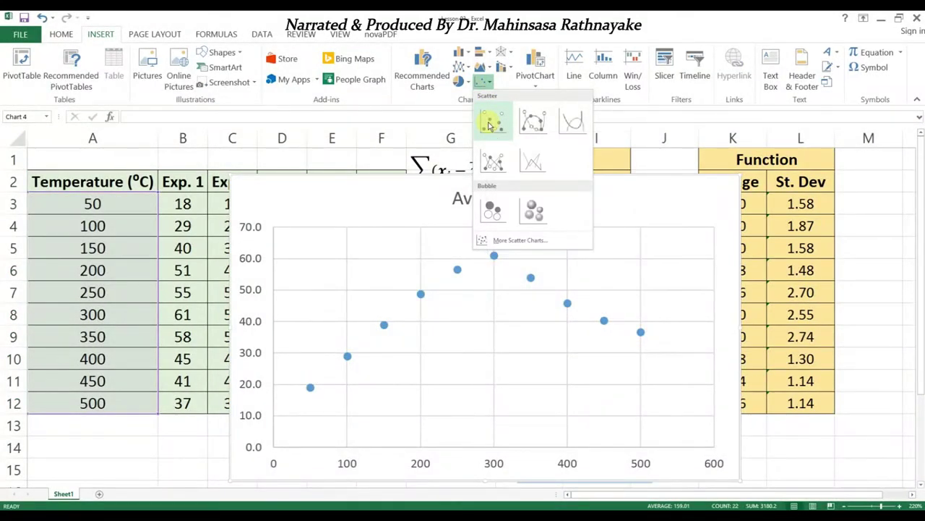
{"action": "left_click", "coordinate": [489, 125]}
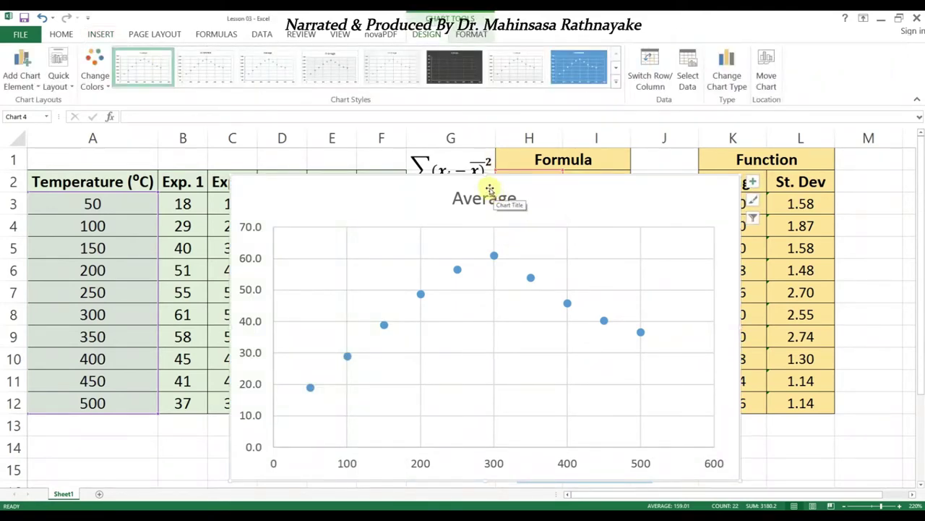
{"action": "left_click_drag", "start_coordinate": [474, 173], "coordinate": [427, 153]}
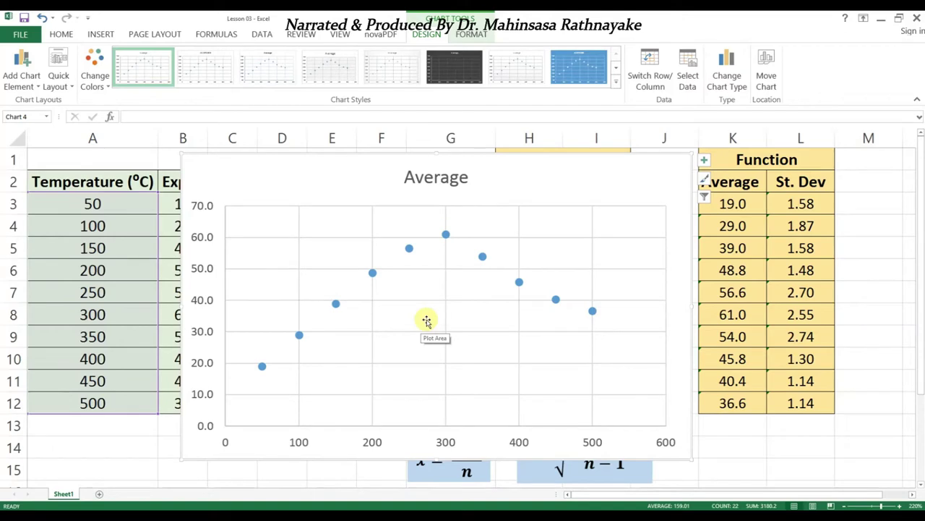
Add custom vertical error bars to the Average chart, using the formula St. Dev values I3:I12 as the positive error
{"action": "left_click", "coordinate": [37, 87]}
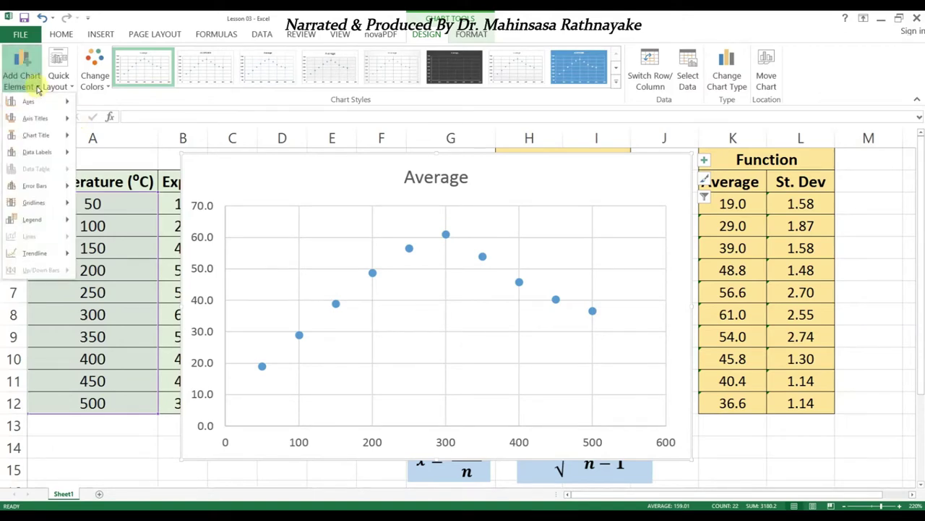
{"action": "mouse_move", "coordinate": [39, 186]}
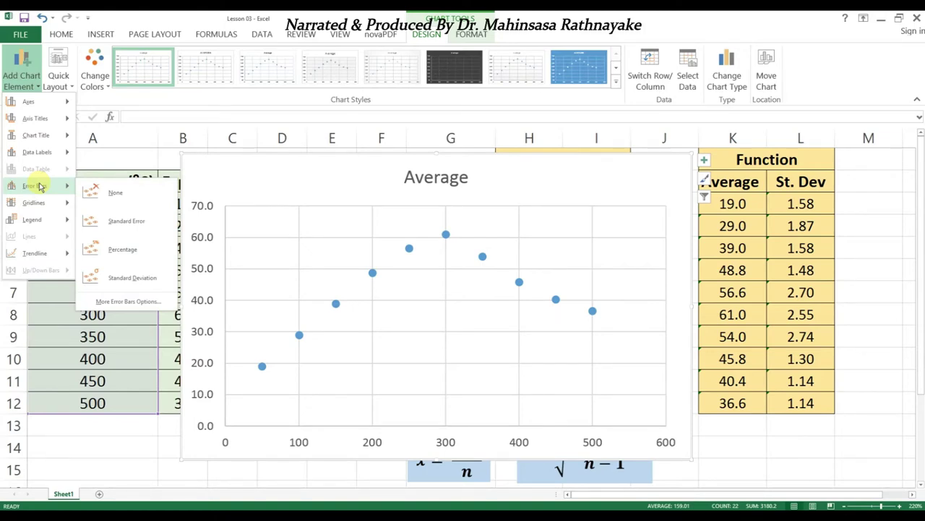
{"action": "left_click", "coordinate": [113, 303]}
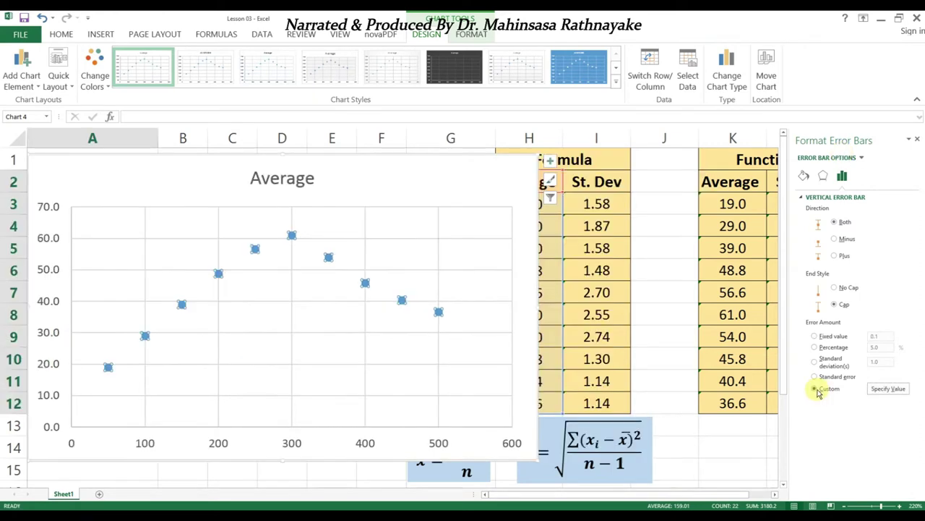
{"action": "left_click", "coordinate": [815, 389]}
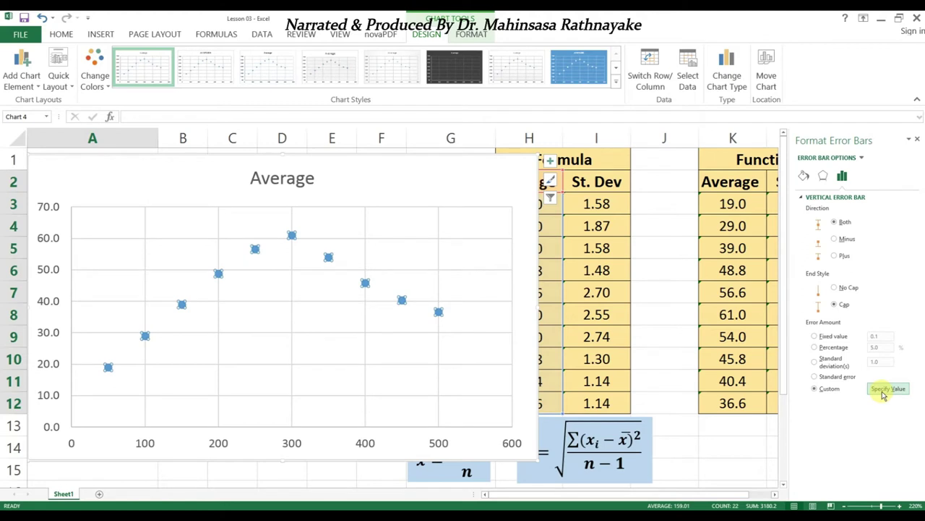
{"action": "left_click", "coordinate": [883, 393]}
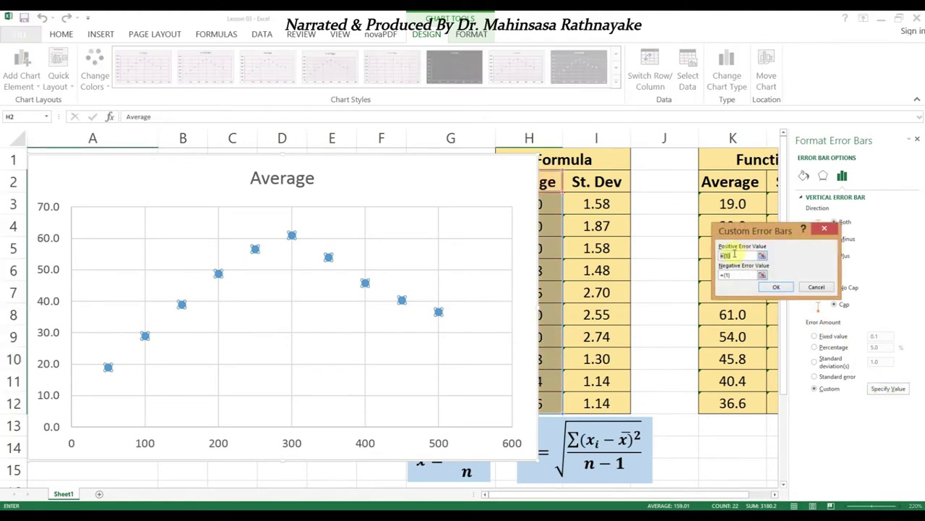
{"action": "type", "text": "="}
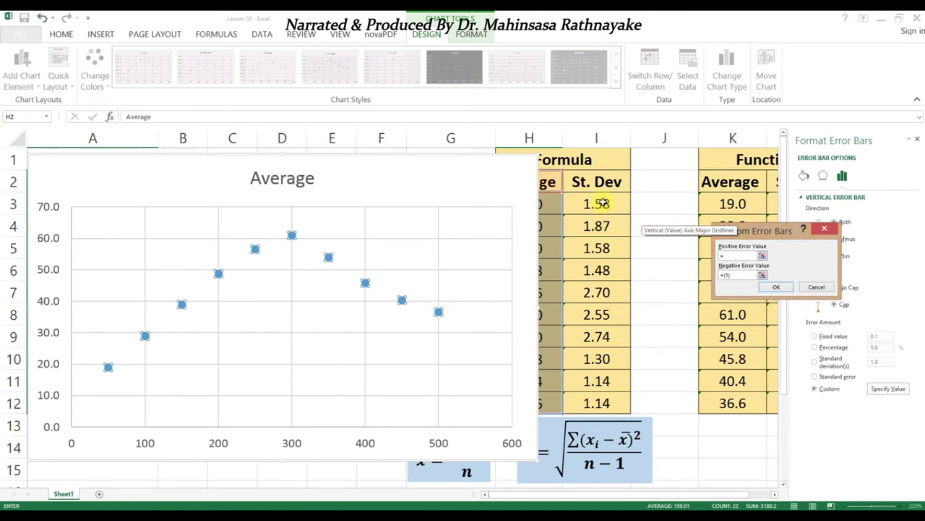
{"action": "left_click_drag", "start_coordinate": [603, 203], "coordinate": [597, 407]}
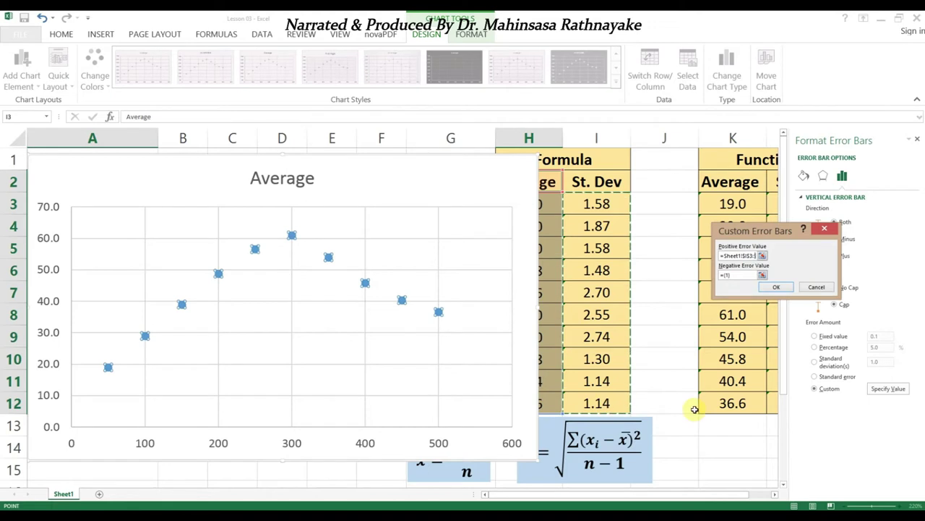
Set the negative error value to the same St. Dev range I3:I12 and apply the custom error bars
{"action": "left_click", "coordinate": [734, 275]}
{"action": "left_click_drag", "start_coordinate": [731, 276], "coordinate": [716, 277]}
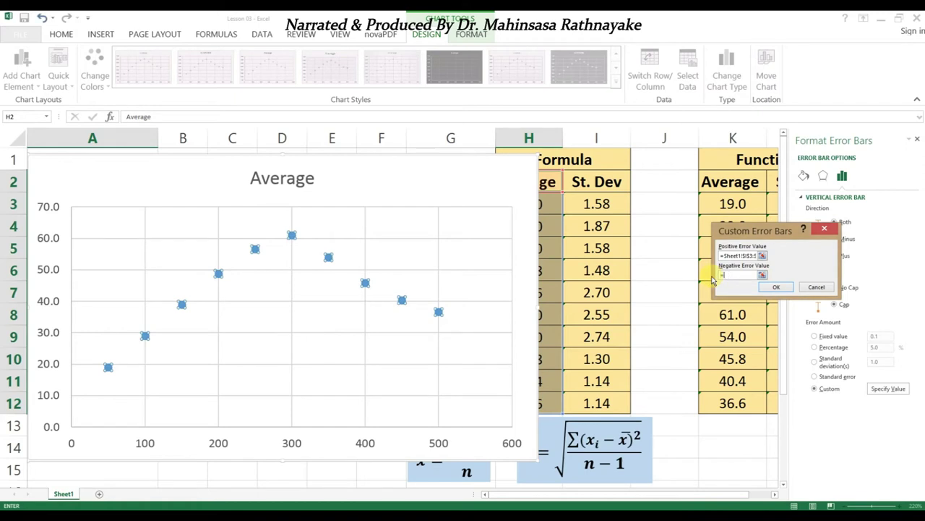
{"action": "left_click_drag", "start_coordinate": [597, 204], "coordinate": [611, 409]}
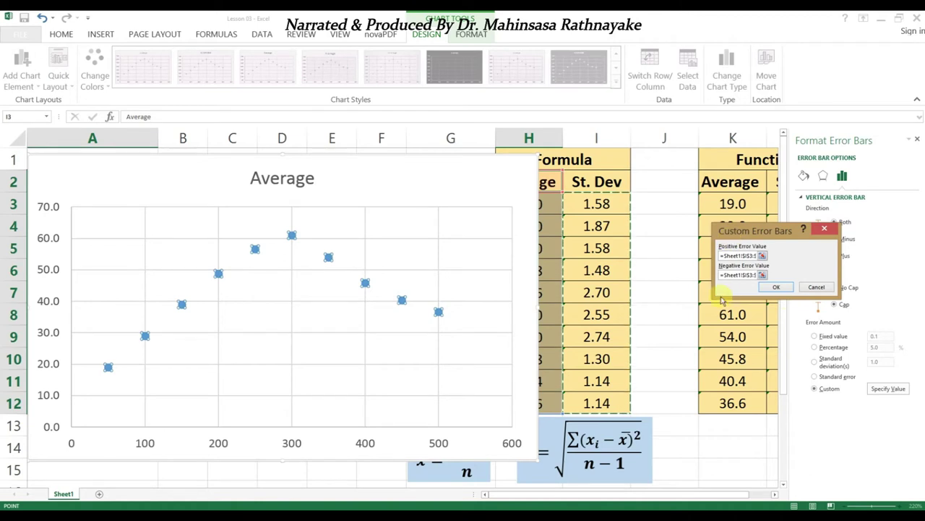
{"action": "left_click", "coordinate": [778, 288]}
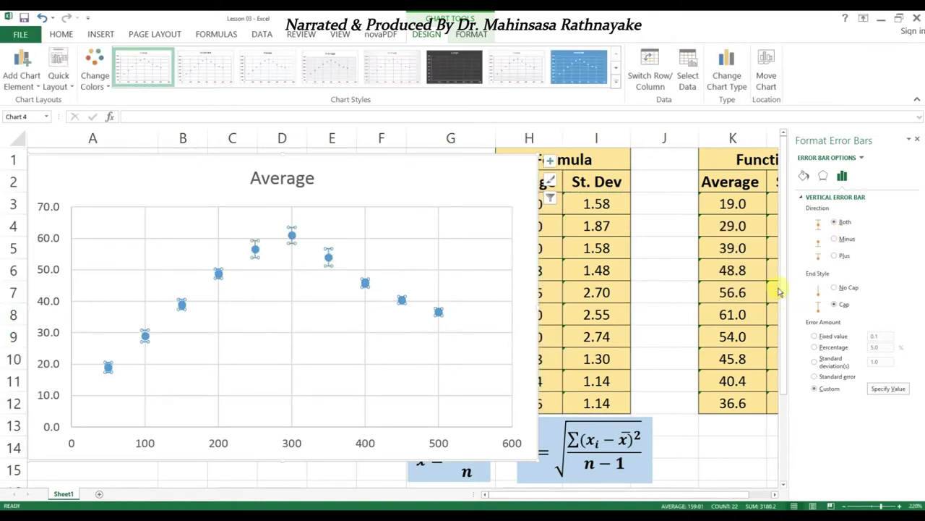
{"action": "left_click", "coordinate": [315, 324]}
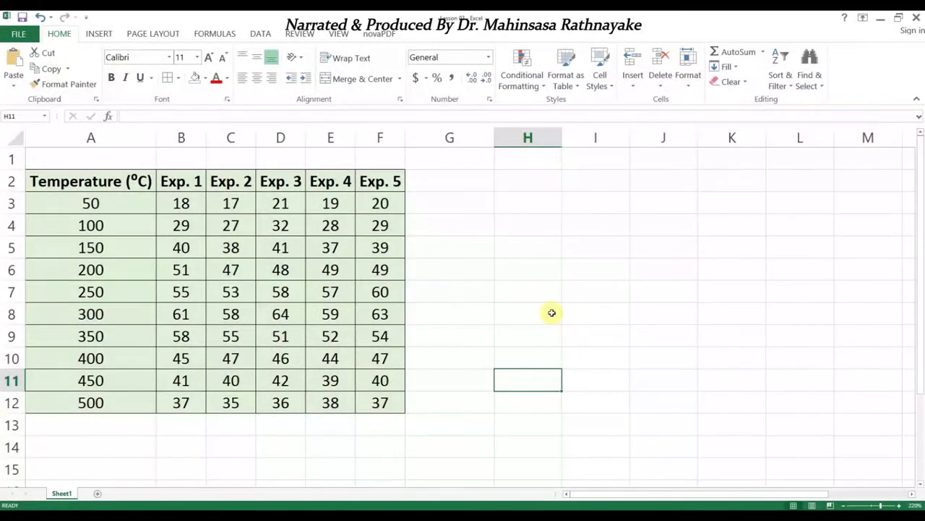
Check in the program's add-in options that the Analysis ToolPak is active for the data analysis tools
{"action": "left_click", "coordinate": [78, 162]}
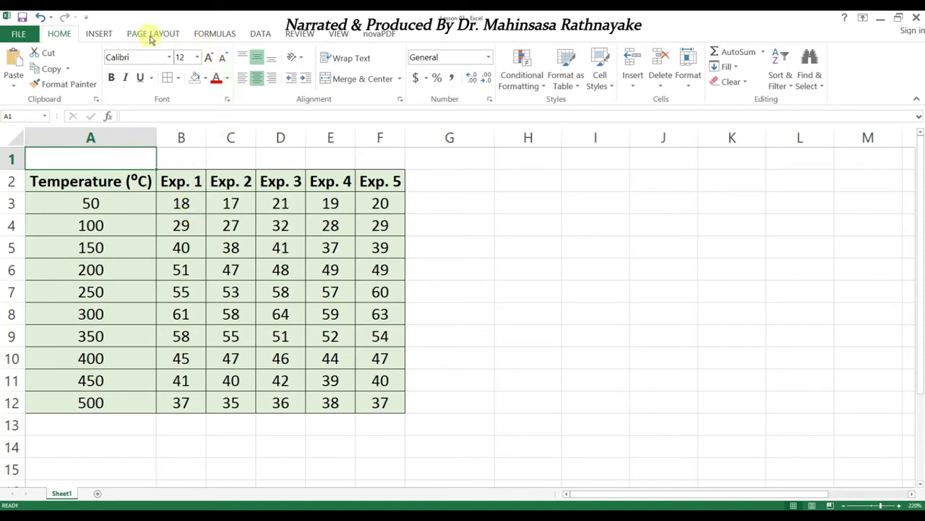
{"action": "left_click", "coordinate": [262, 36]}
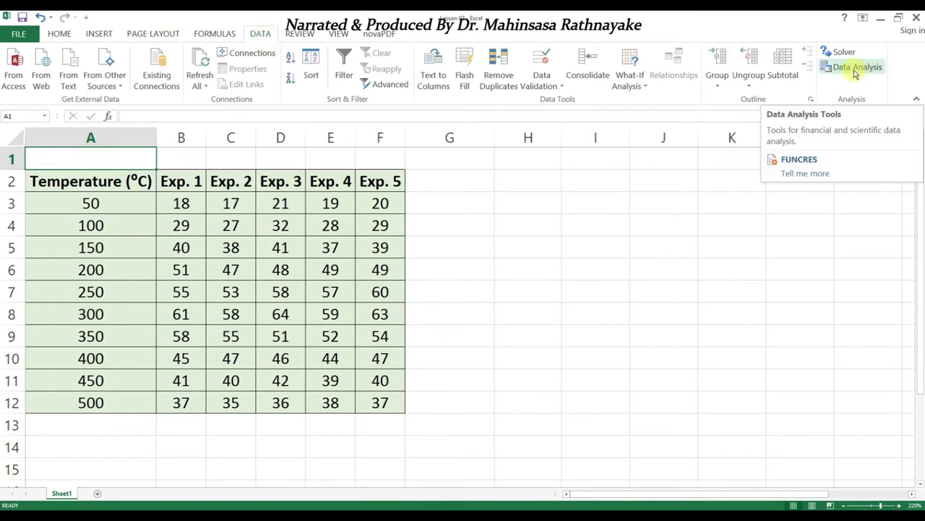
{"action": "left_click", "coordinate": [25, 34]}
{"action": "left_click", "coordinate": [39, 290]}
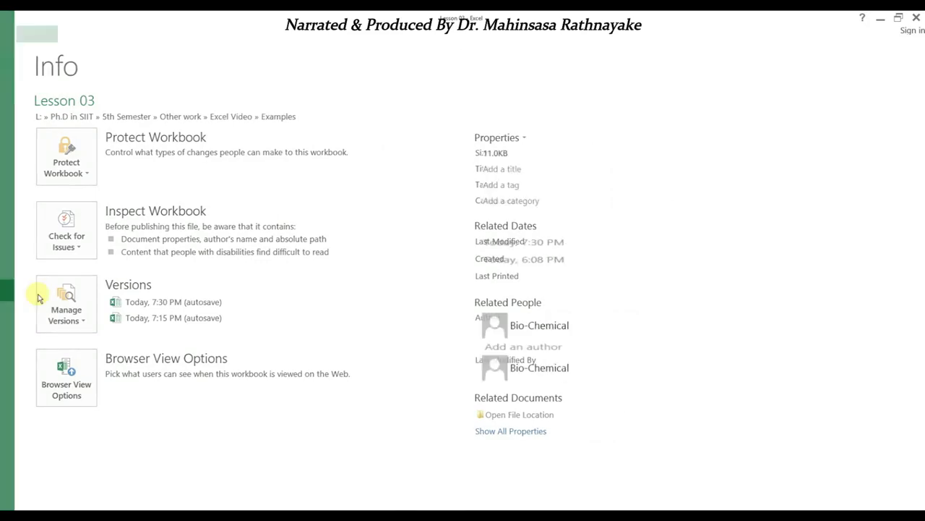
{"action": "left_click", "coordinate": [207, 210]}
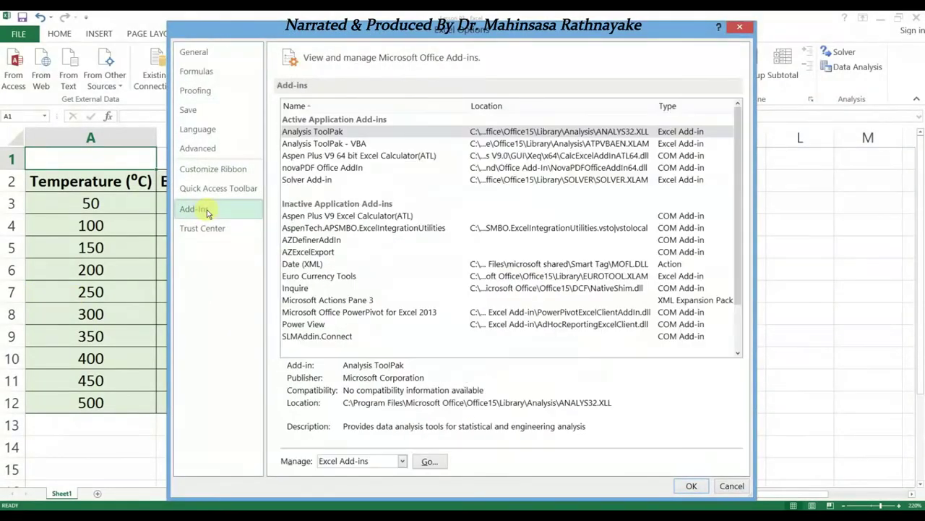
{"action": "left_click", "coordinate": [361, 133]}
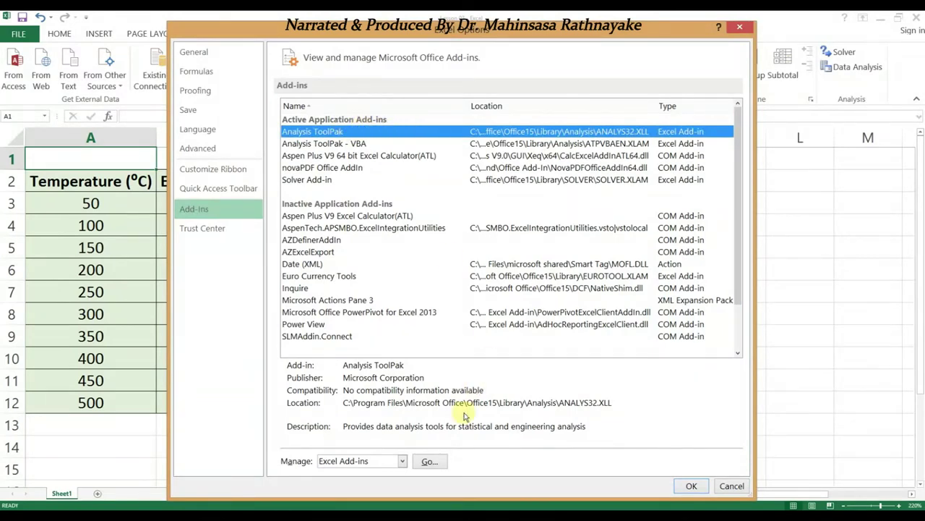
{"action": "left_click", "coordinate": [424, 462]}
{"action": "left_click", "coordinate": [692, 486]}
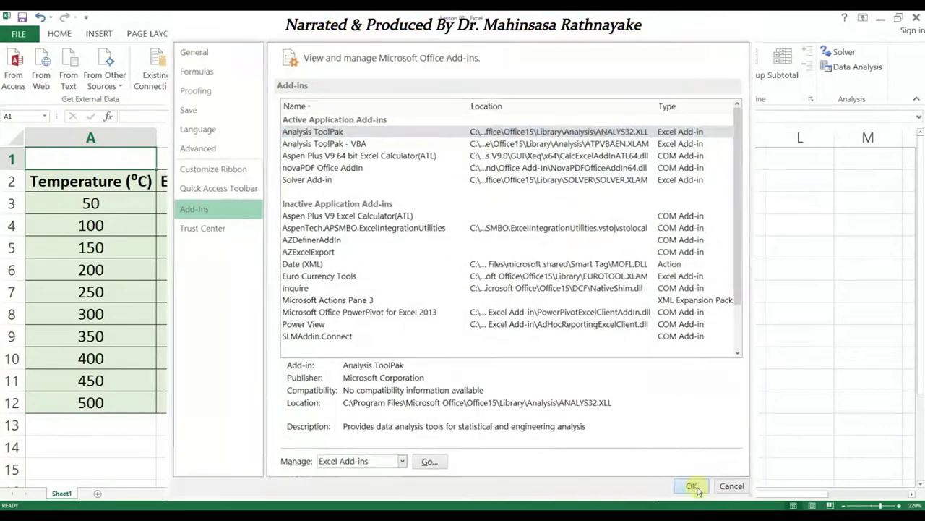
Set up Descriptive Statistics for A3:F3 grouped by rows, with labels in the first column and H2 as output range
{"action": "left_click", "coordinate": [859, 70]}
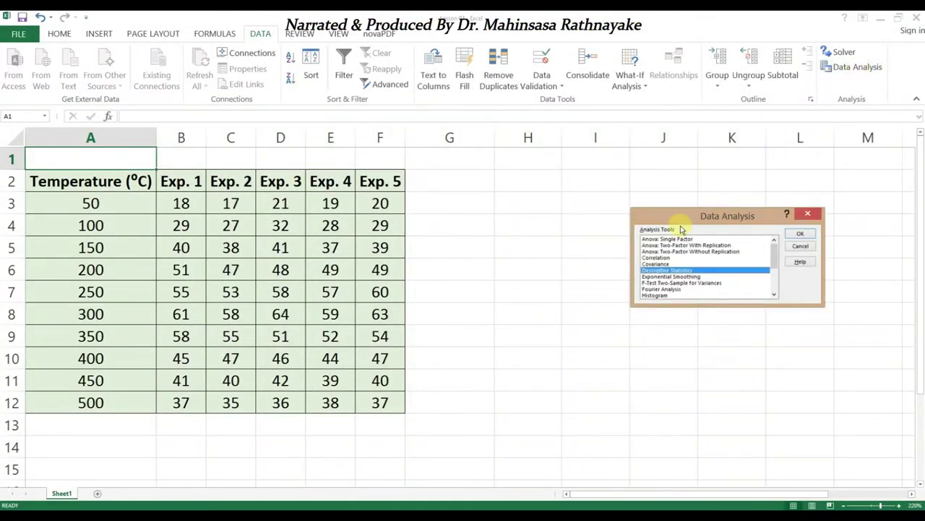
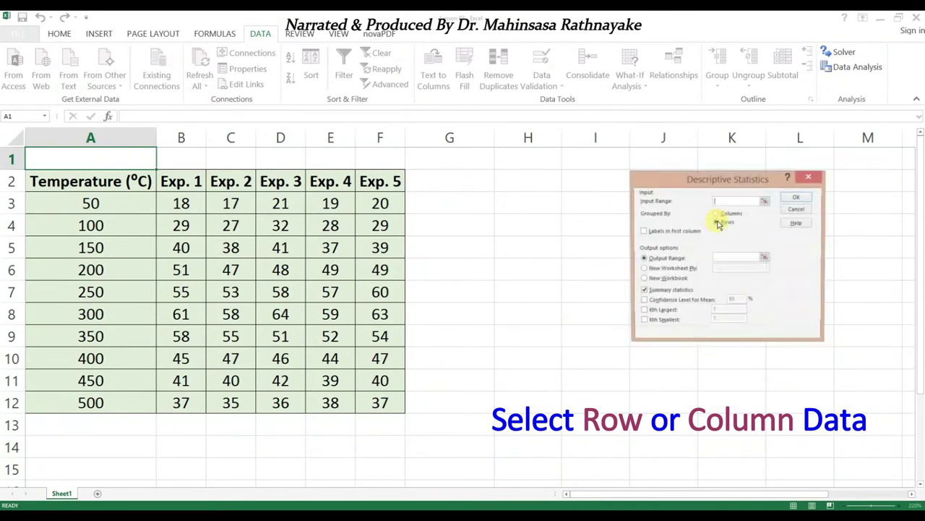
{"action": "left_click", "coordinate": [720, 201]}
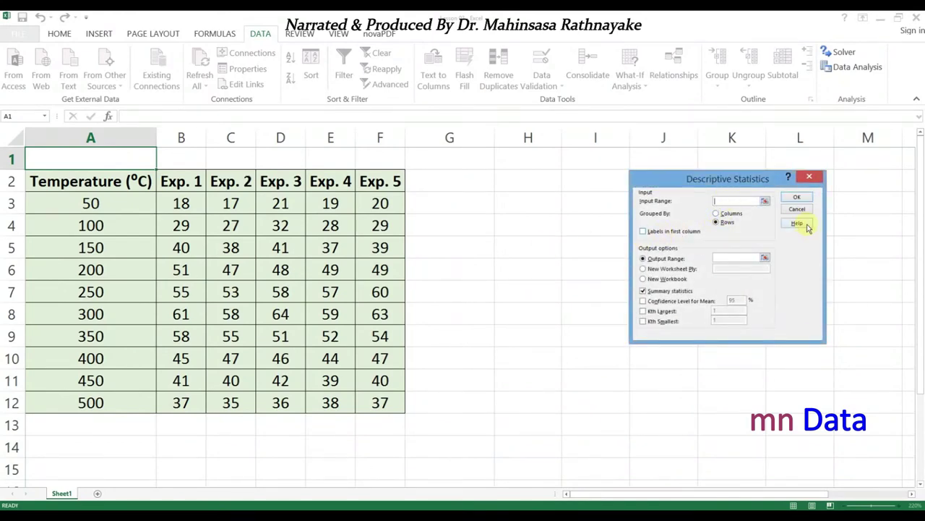
{"action": "left_click_drag", "start_coordinate": [182, 204], "coordinate": [281, 204]}
{"action": "left_click_drag", "start_coordinate": [104, 203], "coordinate": [372, 207]}
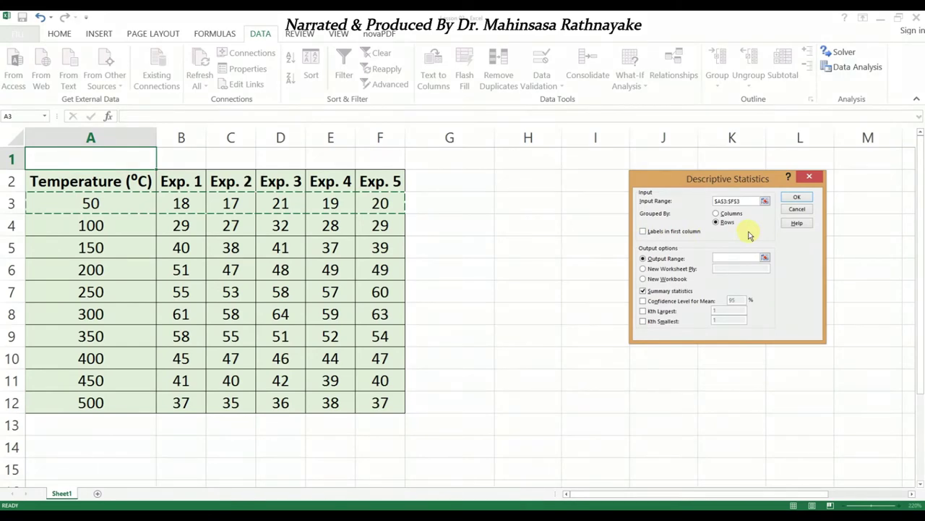
{"action": "left_click", "coordinate": [644, 232]}
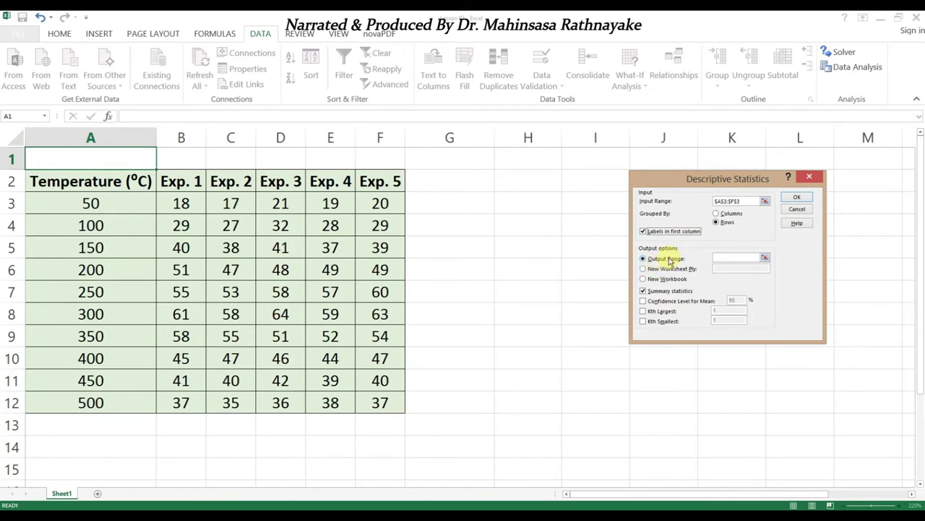
{"action": "left_click", "coordinate": [724, 258]}
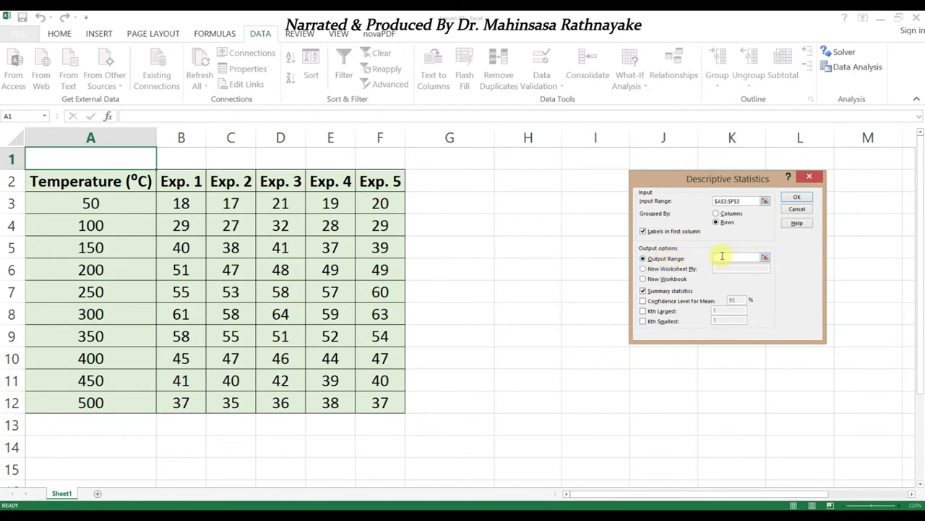
{"action": "left_click", "coordinate": [527, 186]}
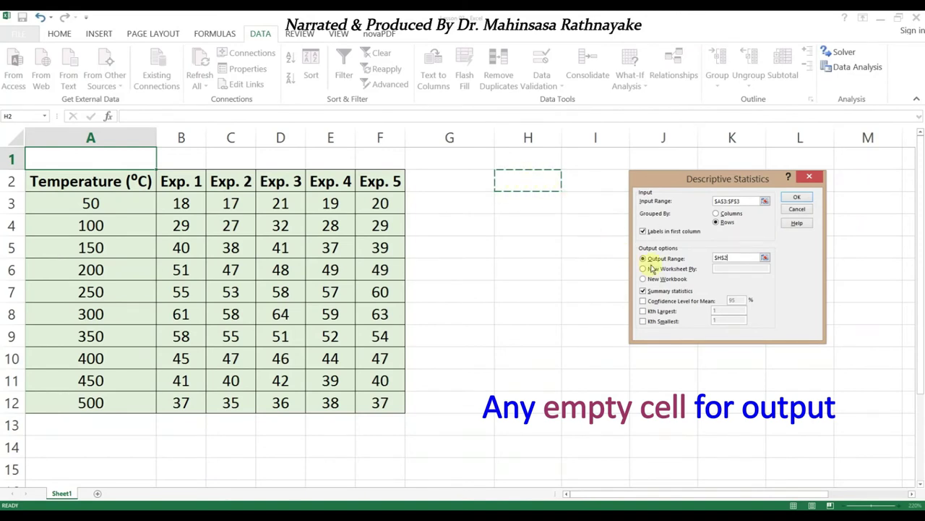
Include summary statistics and a 95% confidence level for the mean, and run the analysis
{"action": "left_click", "coordinate": [643, 290]}
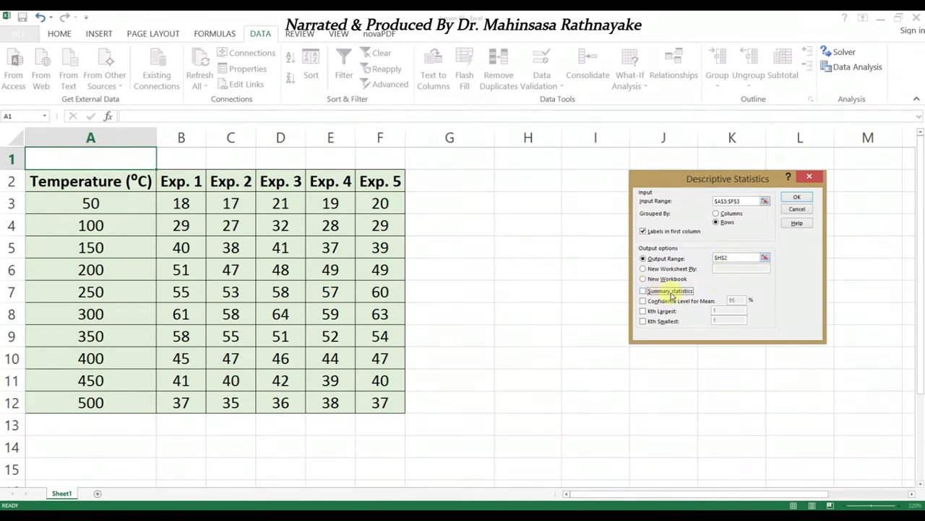
{"action": "left_click", "coordinate": [643, 292]}
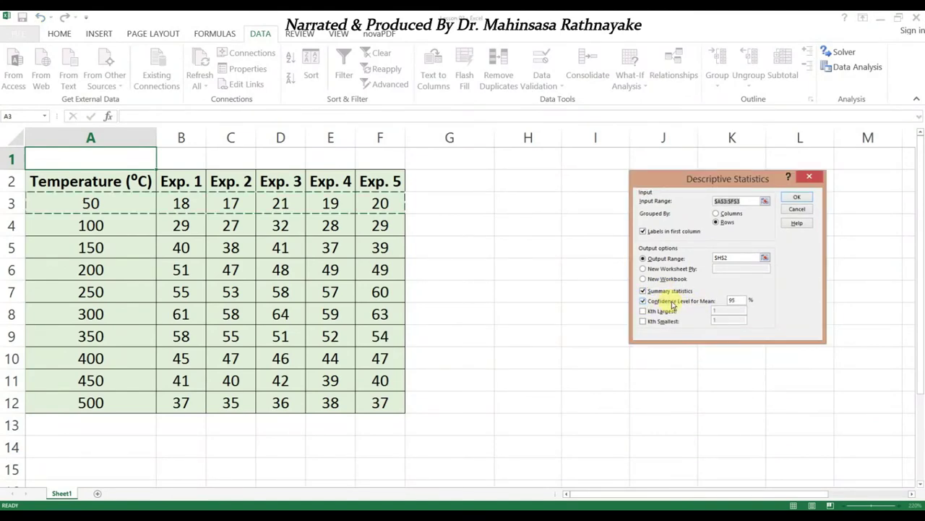
{"action": "left_click", "coordinate": [665, 303]}
{"action": "left_click", "coordinate": [798, 198]}
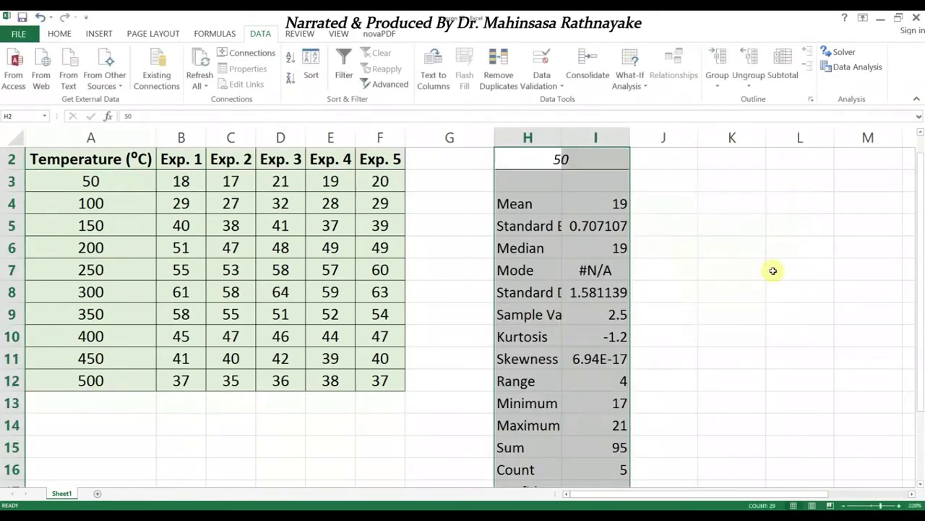
Enter the label "Coefficient of variation" in H18 below the Confidence Level row
{"action": "left_click", "coordinate": [844, 506]}
{"action": "left_click", "coordinate": [844, 506]}
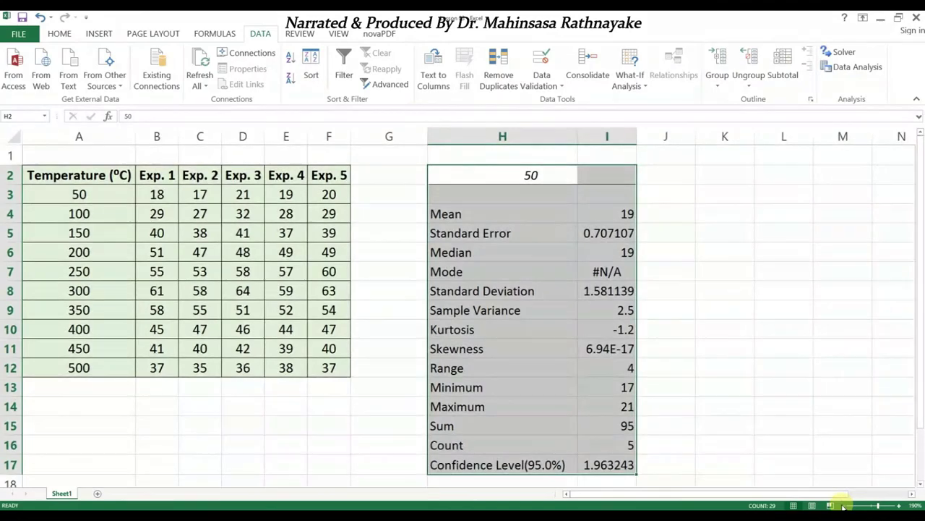
{"action": "left_click", "coordinate": [843, 506]}
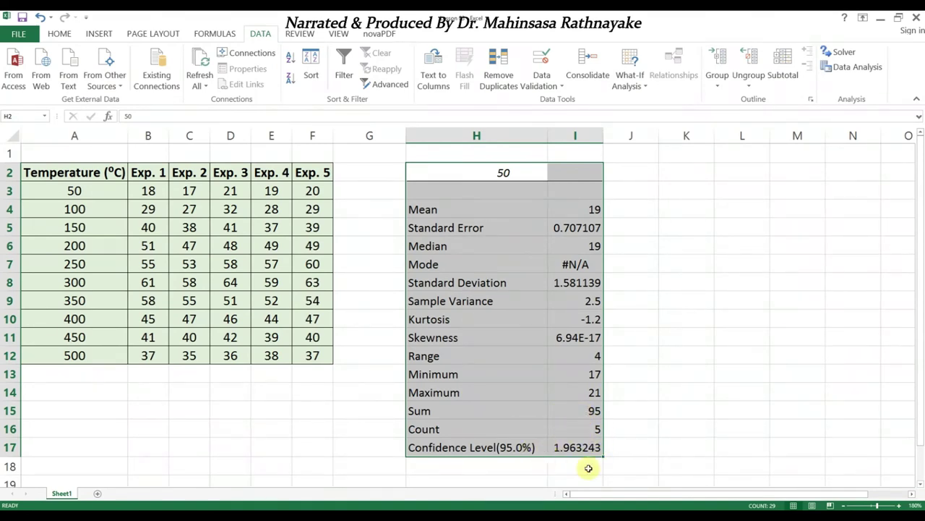
{"action": "left_click", "coordinate": [441, 467]}
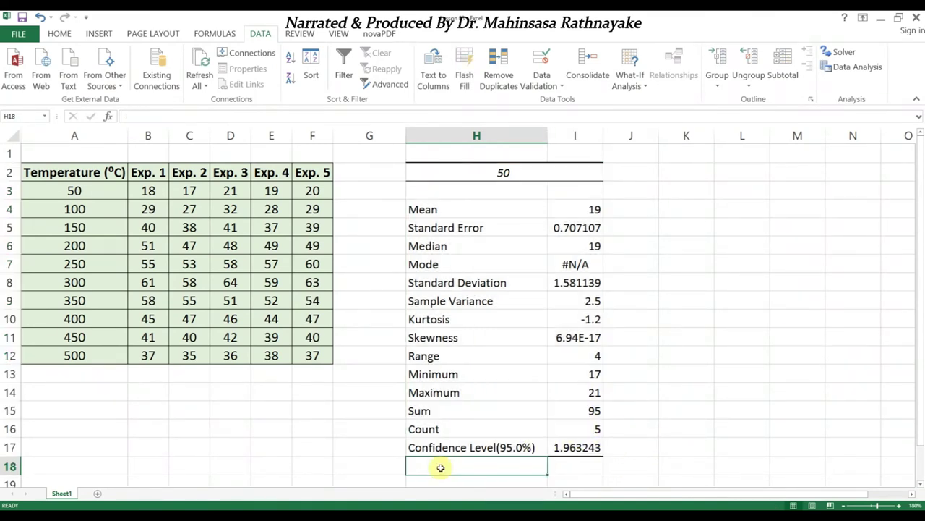
{"action": "type", "text": "Coefficient of vari"}
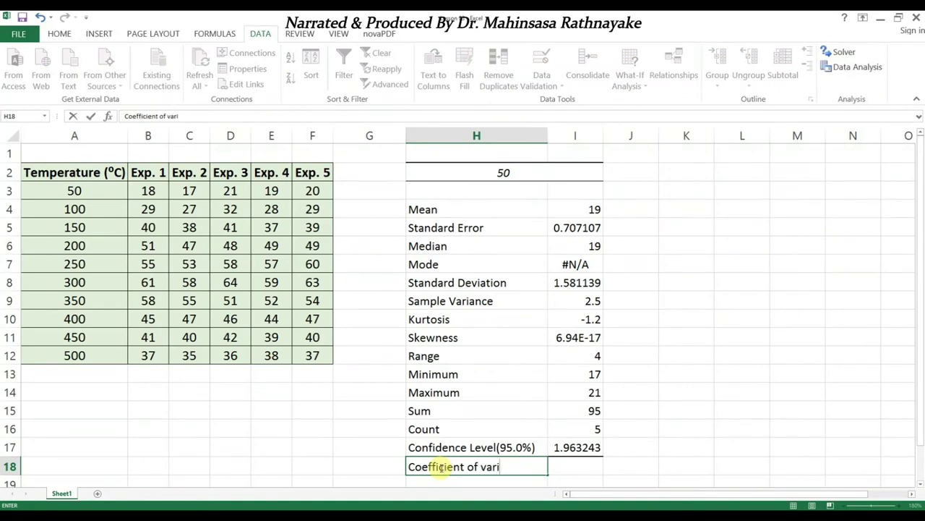
{"action": "type", "text": "ation"}
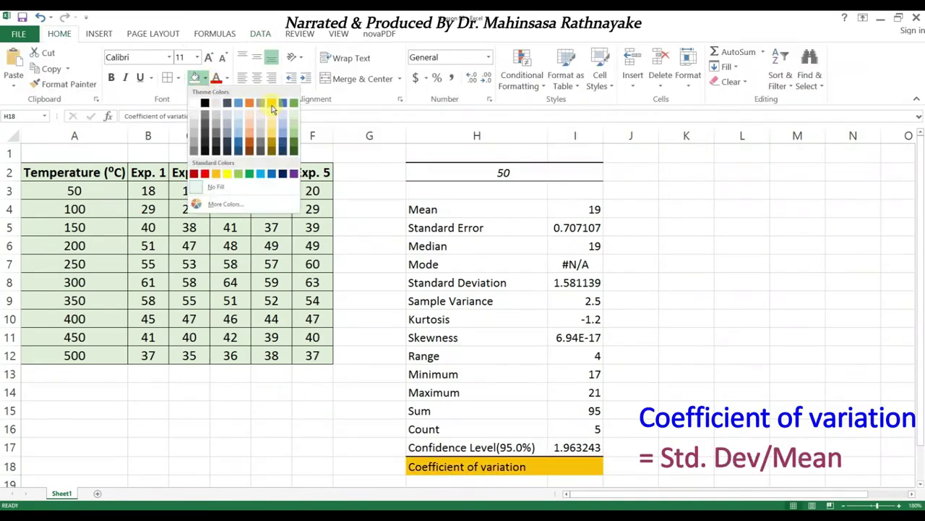
Fill H18:I18 with gold and put borders around all cells of the statistics table H2:I18
{"action": "left_click", "coordinate": [273, 108]}
{"action": "left_click_drag", "start_coordinate": [454, 173], "coordinate": [578, 469]}
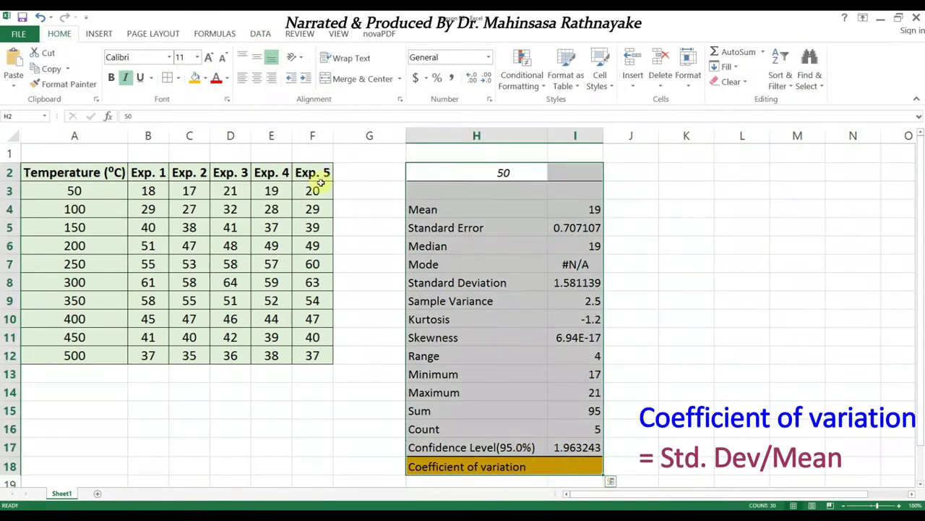
Calculate the coefficient of variation in I18 with =I8/I4, dividing the standard deviation by the mean
{"action": "left_click", "coordinate": [575, 465]}
{"action": "type", "text": "="}
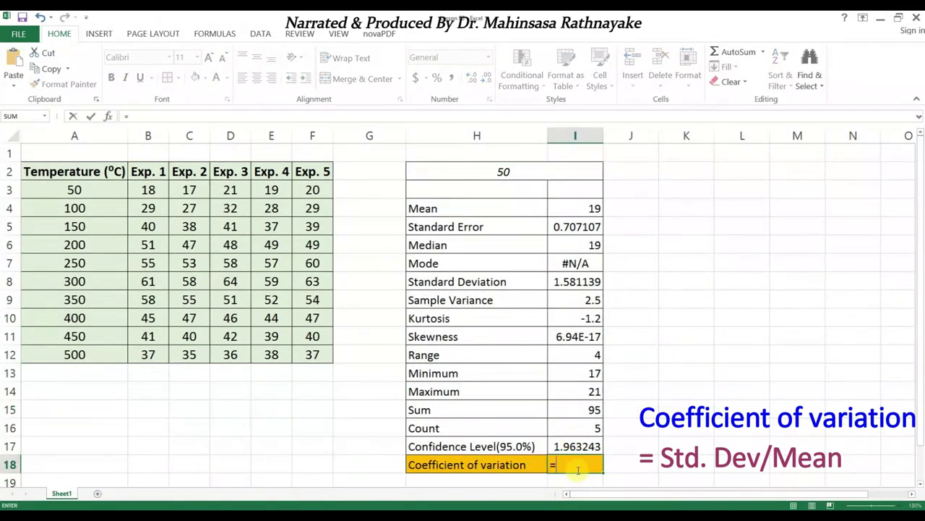
{"action": "left_click", "coordinate": [587, 282]}
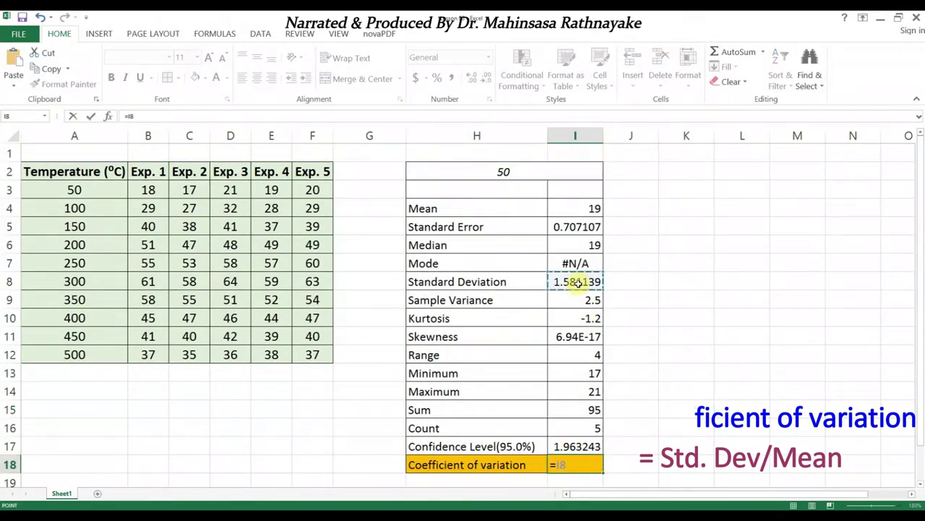
{"action": "type", "text": "/"}
{"action": "left_click", "coordinate": [582, 209]}
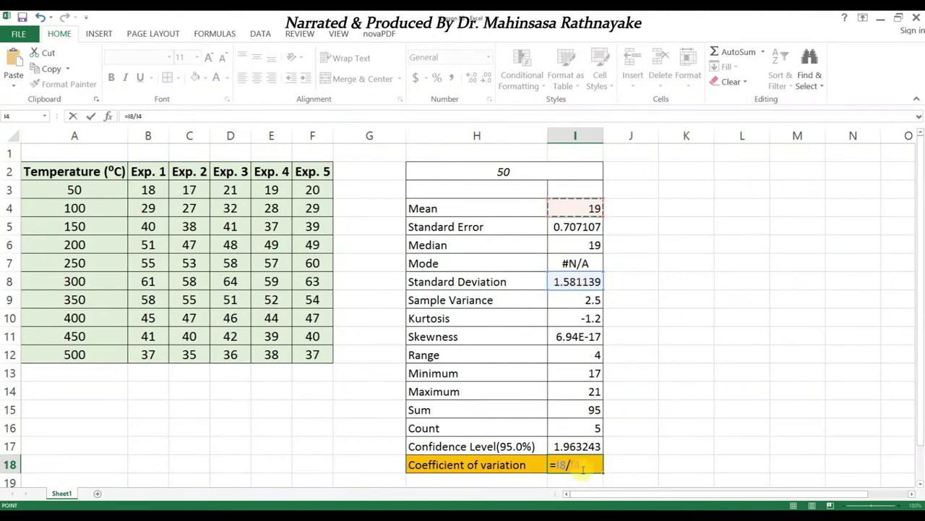
{"action": "key", "text": "Return"}
Make the values in I17:I18 bold and fill the Confidence Level row gold, leaving both values selected
{"action": "left_click", "coordinate": [579, 447]}
{"action": "key", "text": "ctrl+b"}
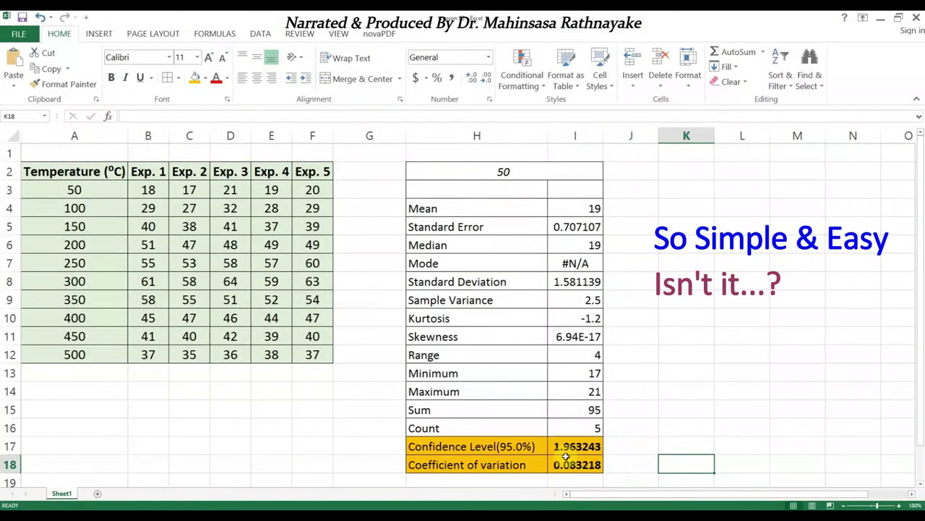
{"action": "left_click_drag", "start_coordinate": [573, 446], "coordinate": [579, 464]}
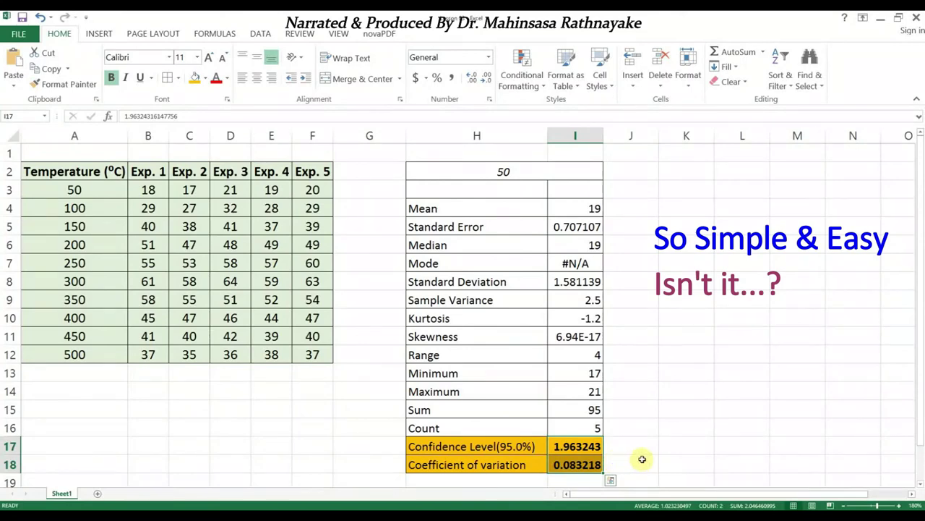